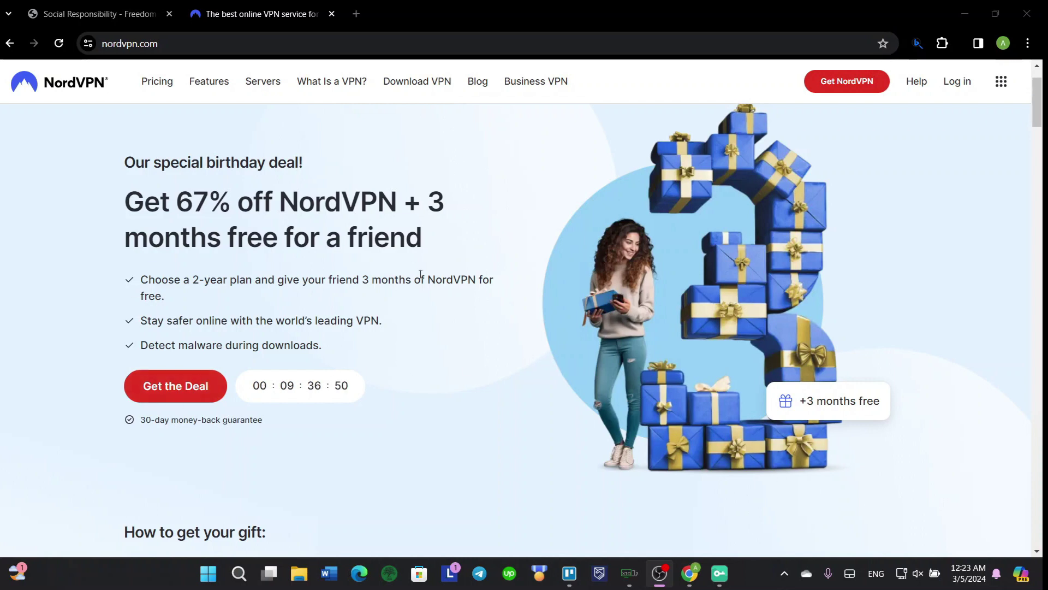
- Scroll to the 'What is a VPN?' section and highlight 'virtual private network' in its definition
scroll(196, 300, "down", 13)
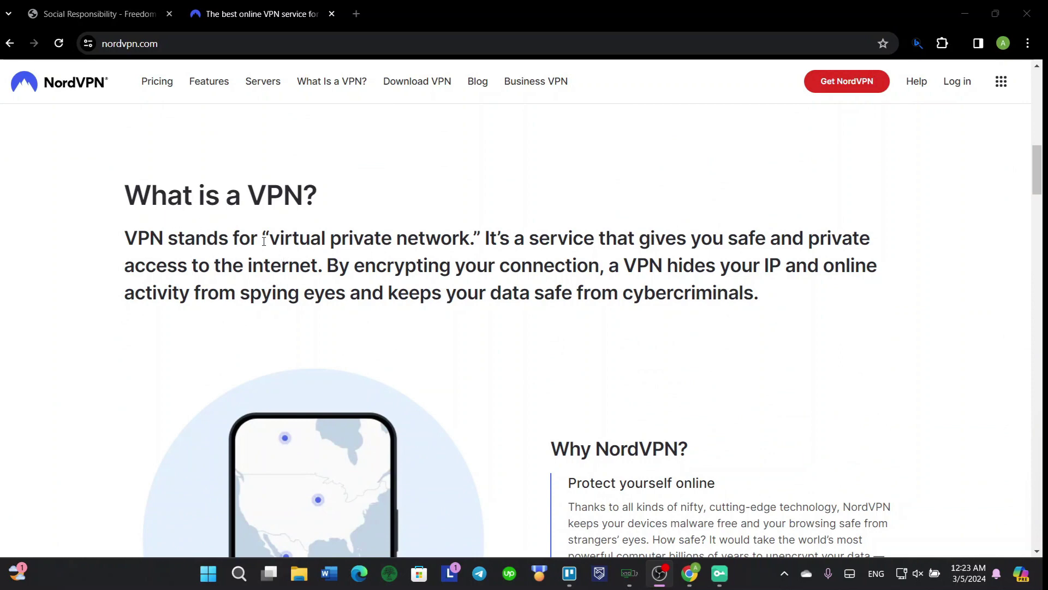
left_click_drag(264, 240, 487, 239)
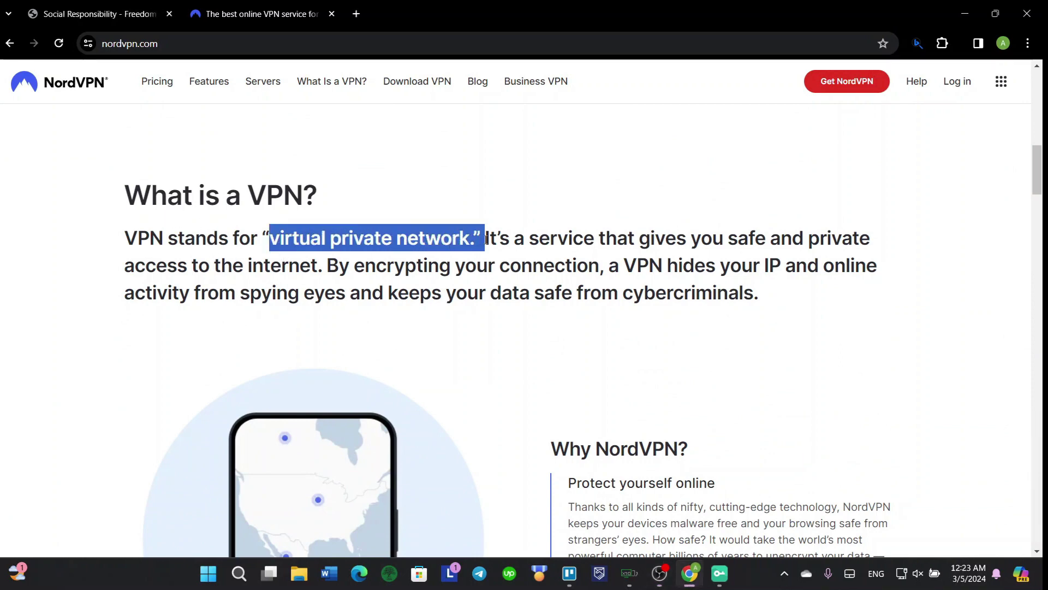
left_click(535, 391)
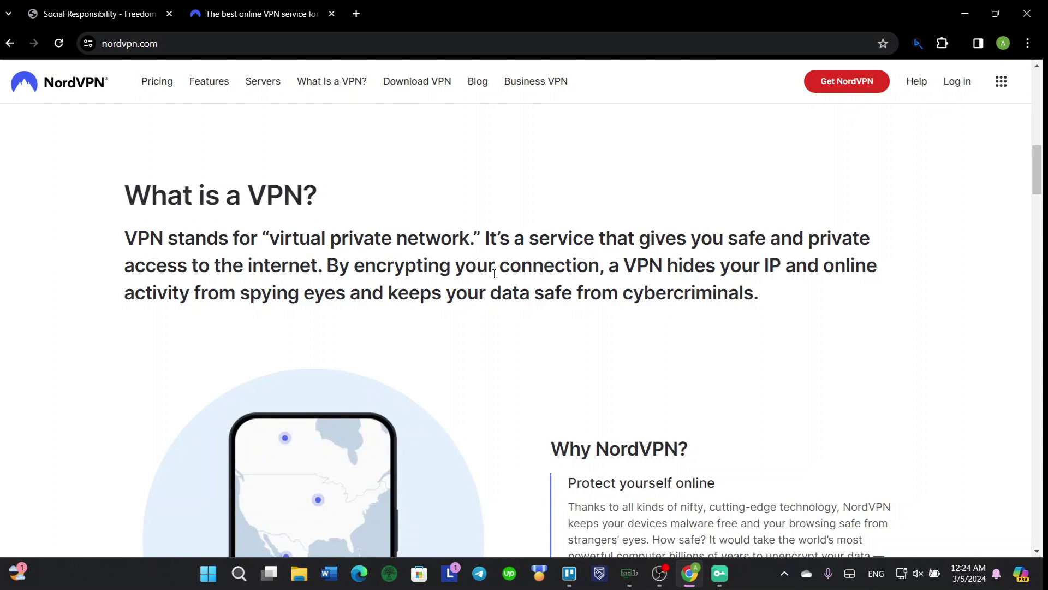
- Scroll past Why NordVPN, the supported devices and feature cards to the 3-month gift promotion
scroll(502, 321, "down", 1)
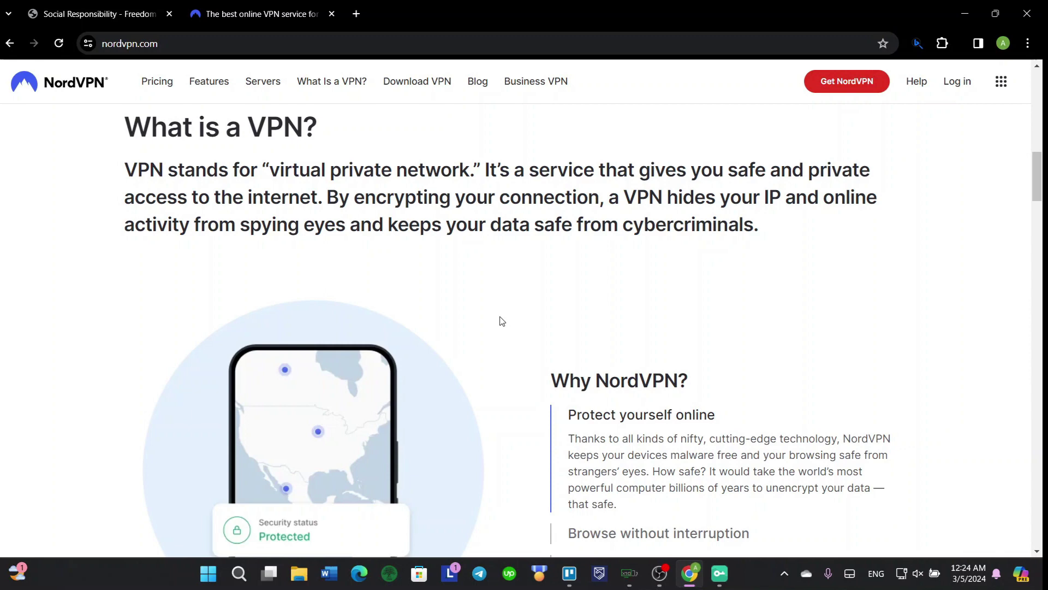
scroll(502, 321, "down", 2)
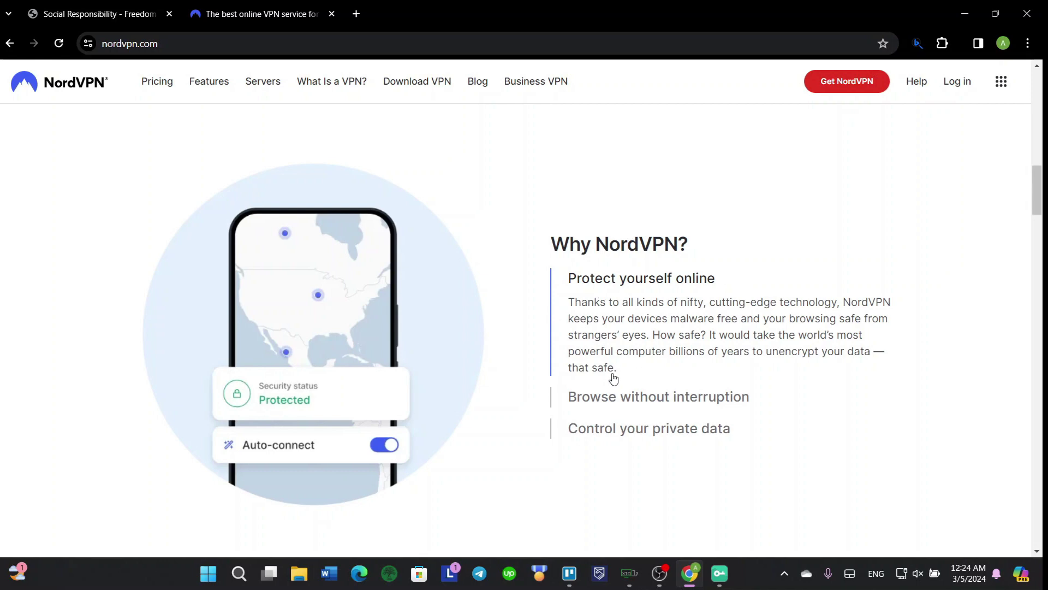
scroll(609, 373, "down", 1)
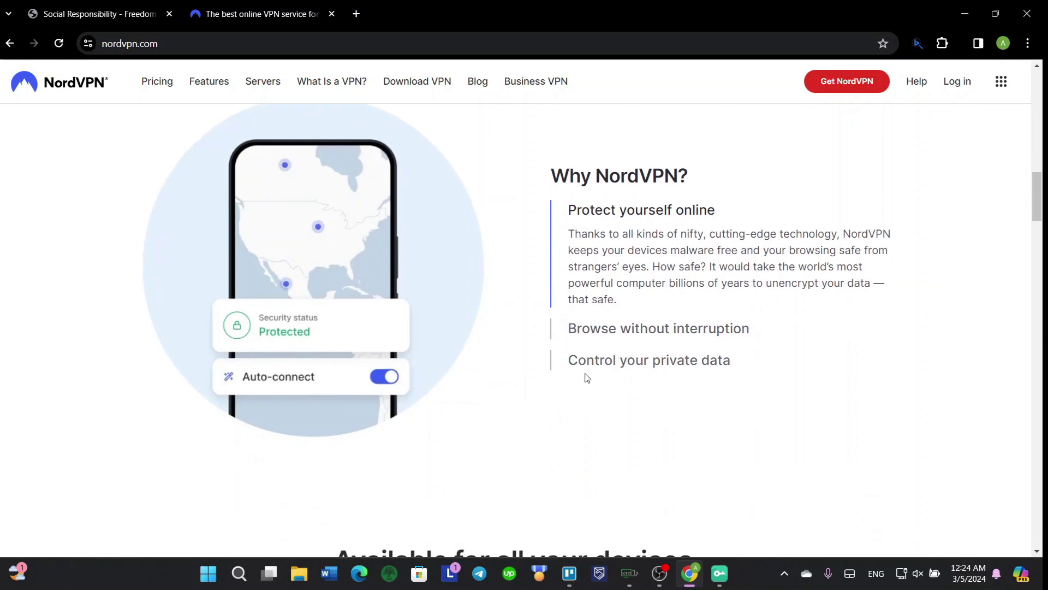
scroll(404, 397, "down", 4)
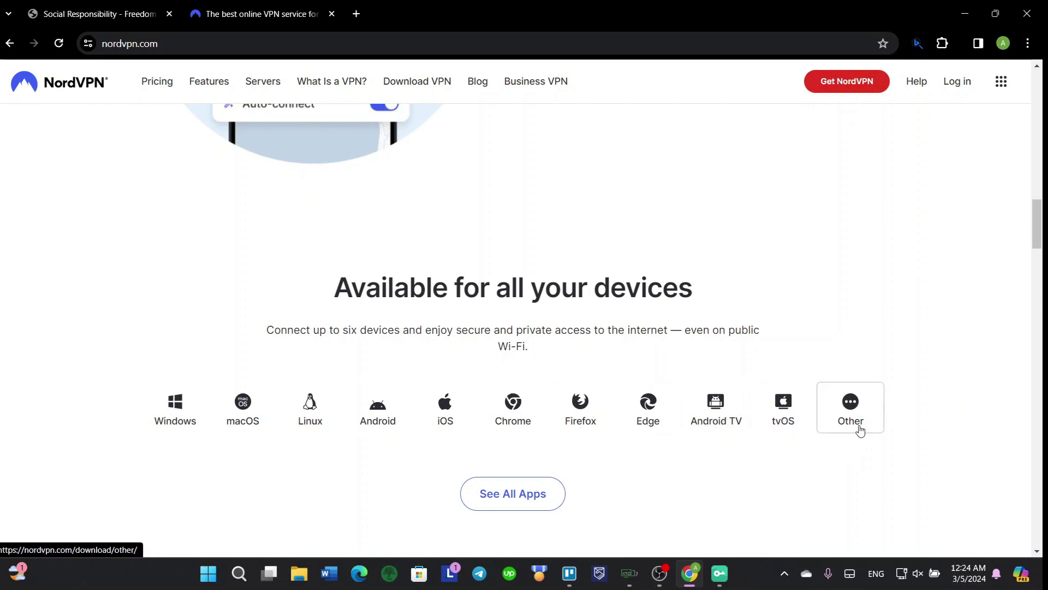
scroll(181, 421, "down", 1)
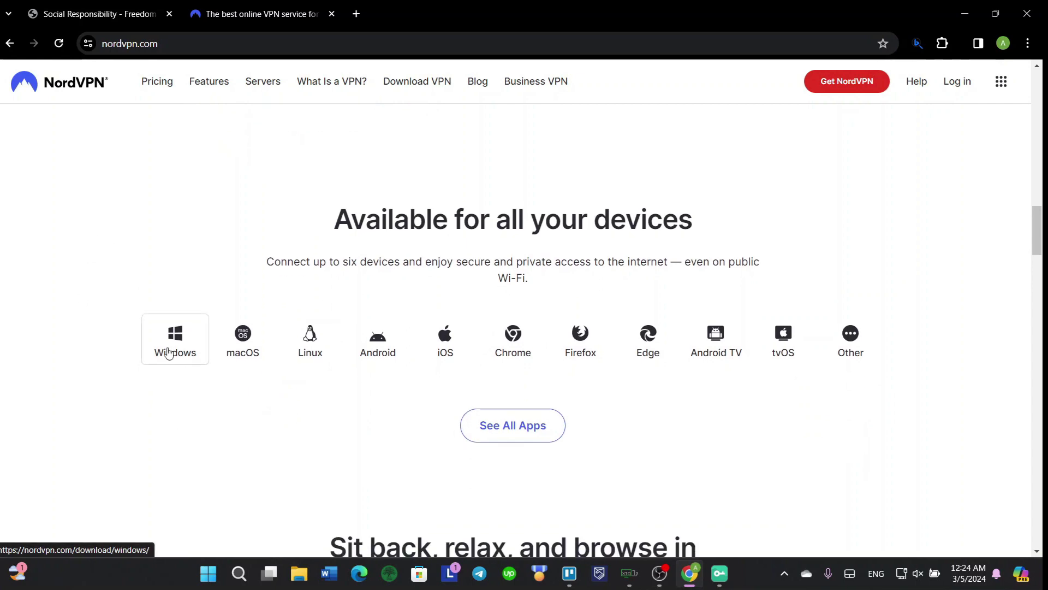
scroll(286, 453, "down", 2)
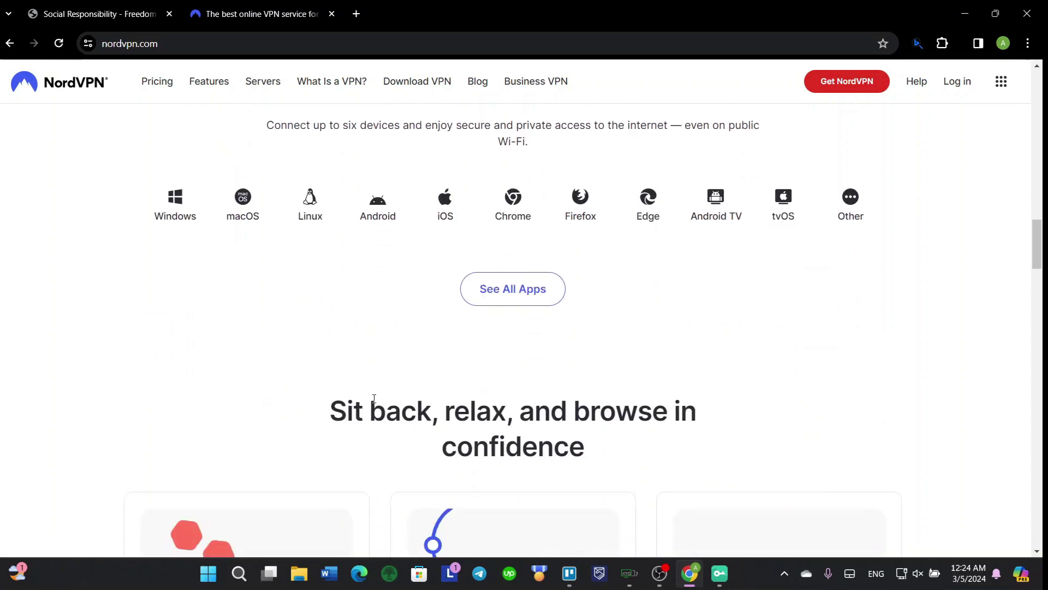
scroll(374, 398, "down", 2)
left_click_drag(348, 273, 751, 290)
scroll(645, 343, "down", 5)
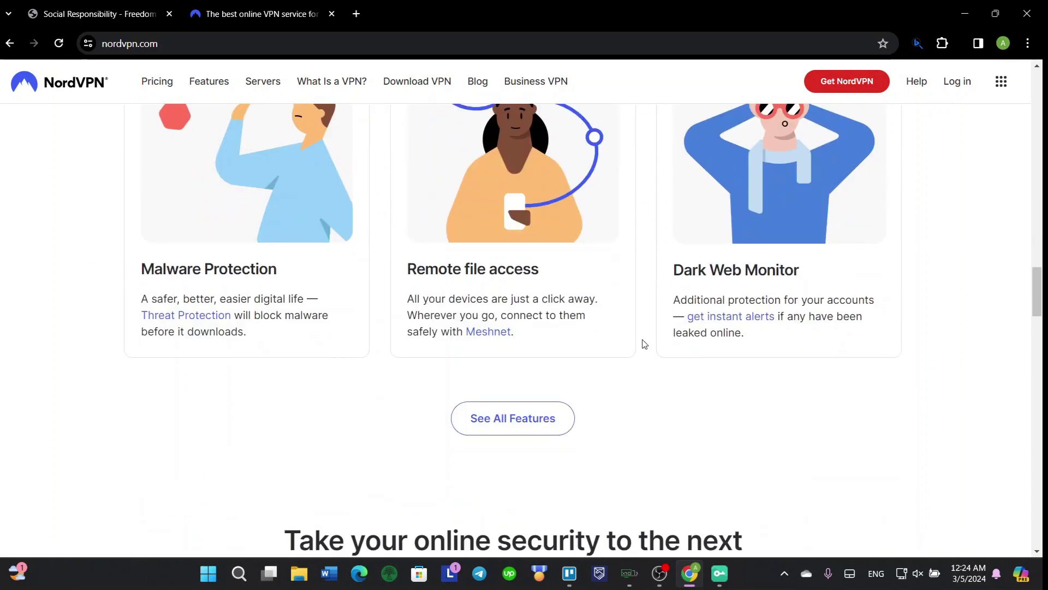
scroll(328, 377, "up", 20)
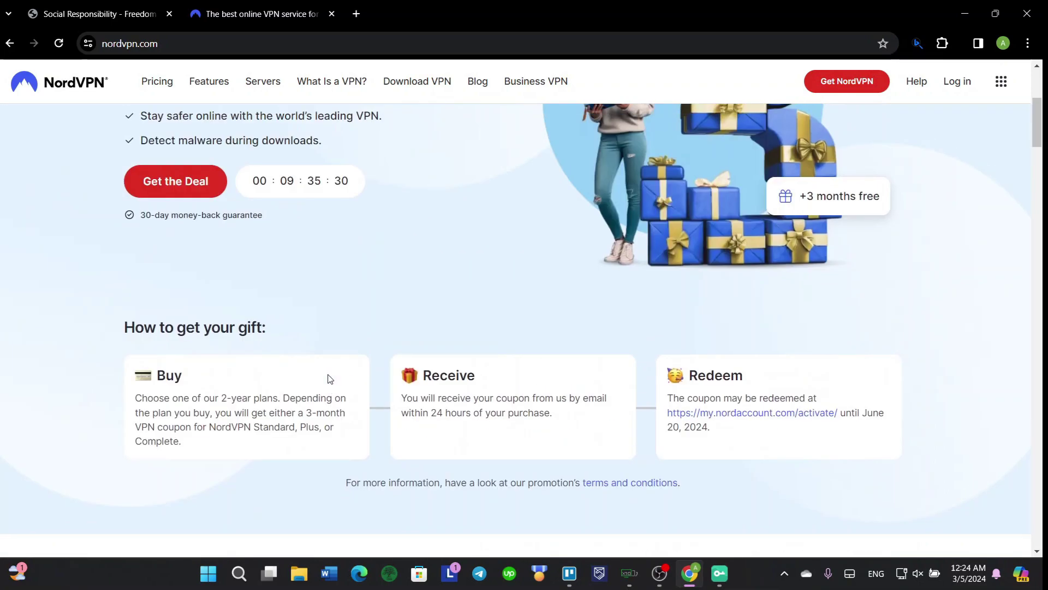
- Open the Pricing page and review the 2-year Ultra, Complete, Plus and Standard plan cards
left_click(161, 85)
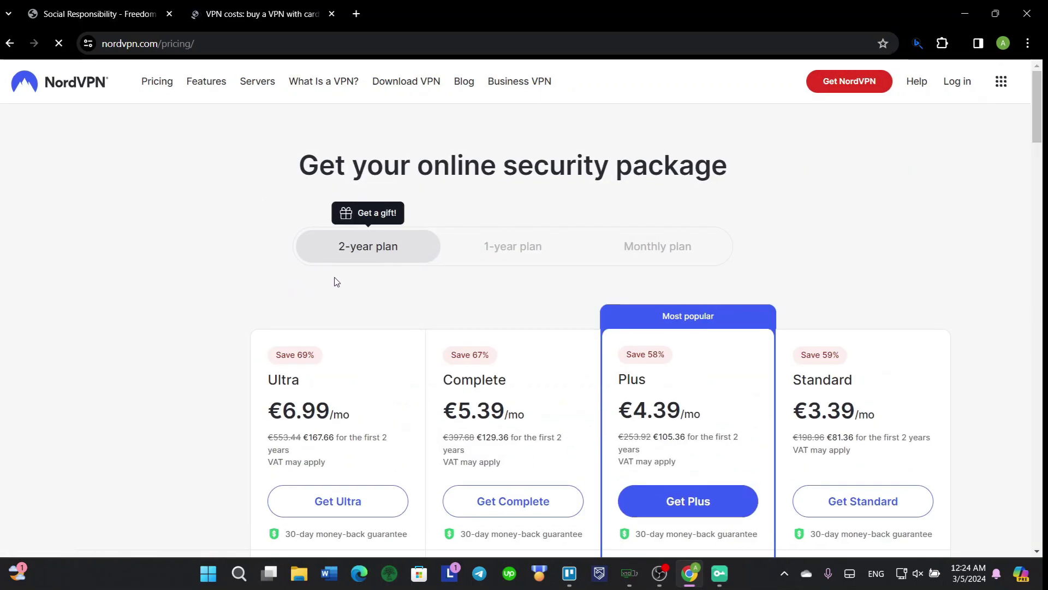
scroll(289, 288, "down", 2)
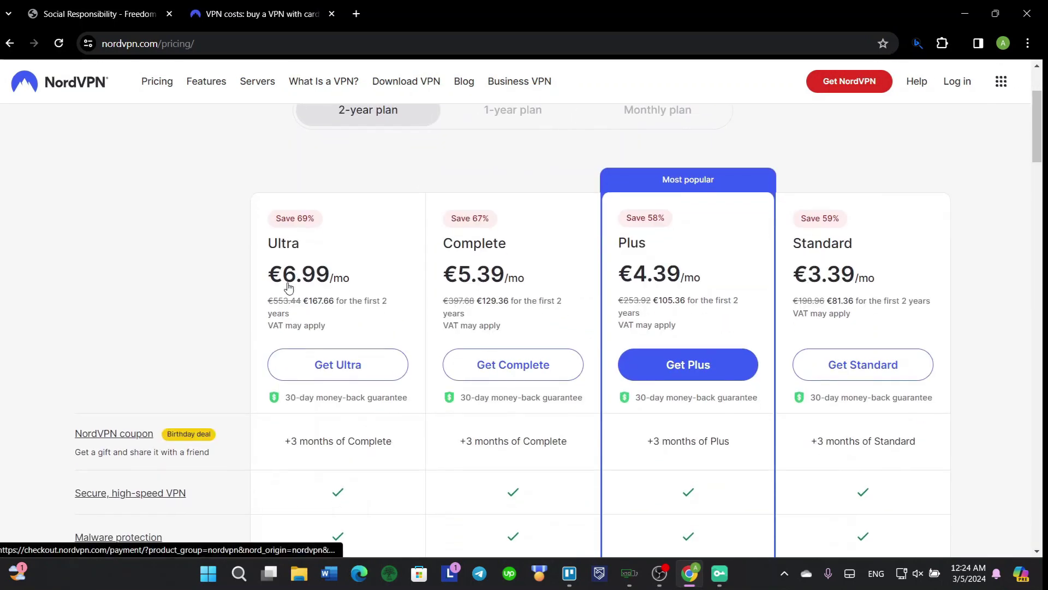
scroll(289, 287, "down", 1)
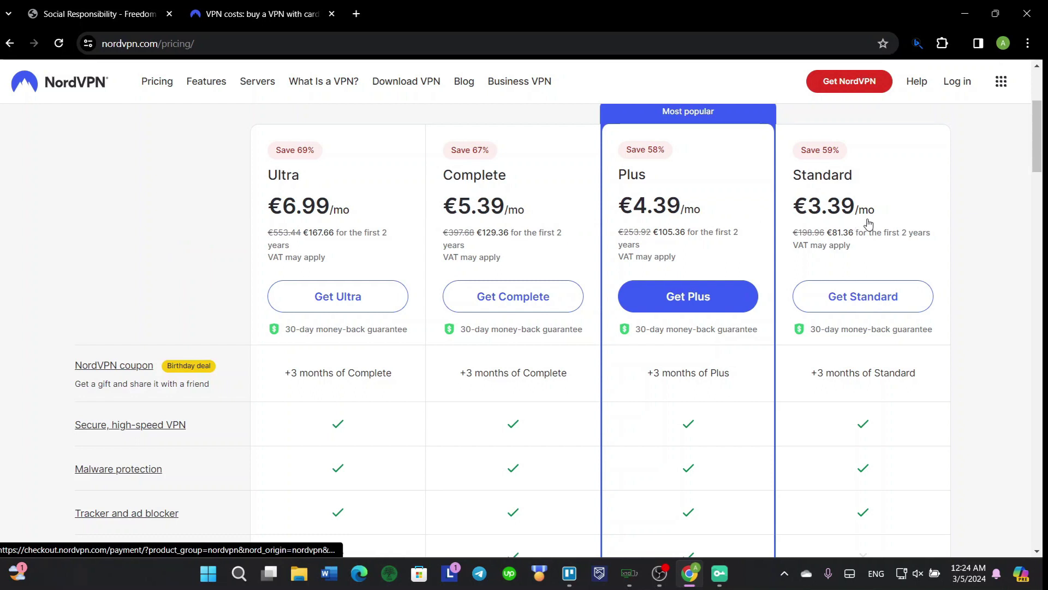
scroll(840, 225, "down", 1)
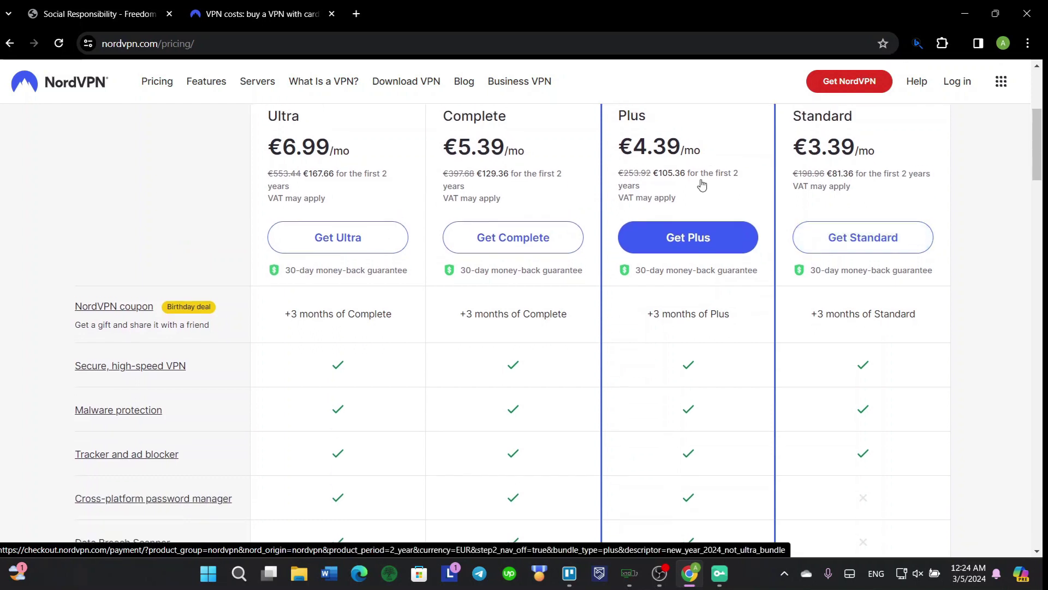
scroll(682, 197, "up", 1)
scroll(681, 201, "up", 1)
- Scroll through the plan feature comparison table below the pricing cards
scroll(730, 241, "down", 1)
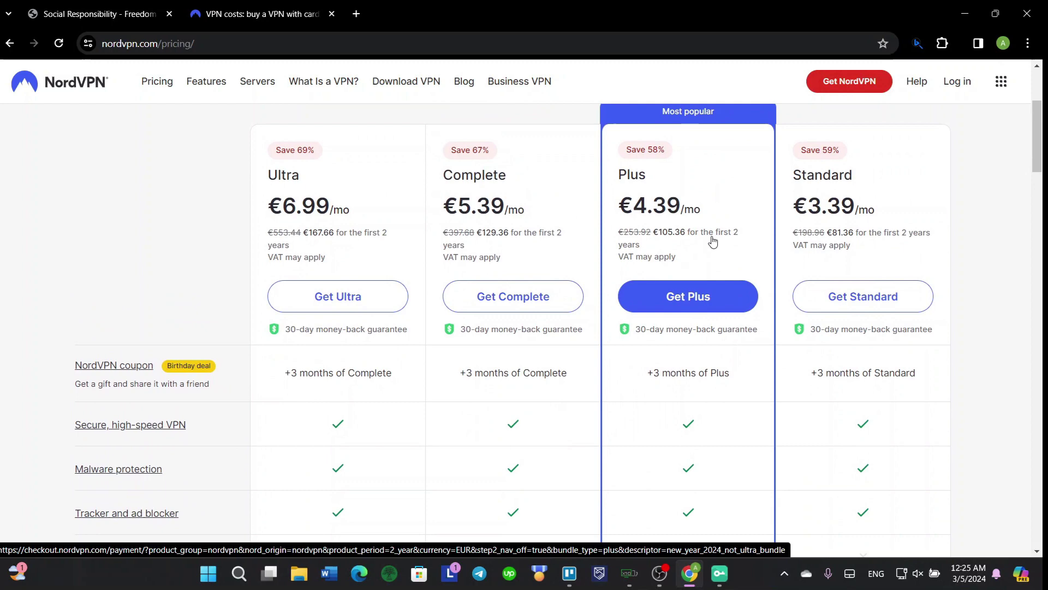
scroll(713, 240, "down", 2)
scroll(712, 240, "down", 4)
scroll(711, 239, "up", 9)
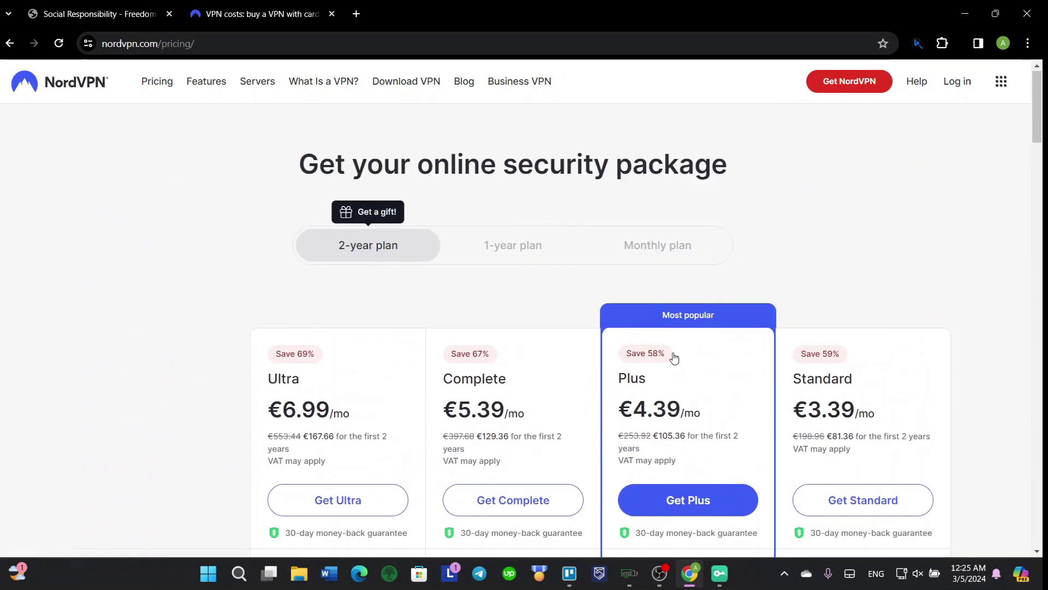
scroll(674, 358, "down", 1)
scroll(745, 384, "down", 1)
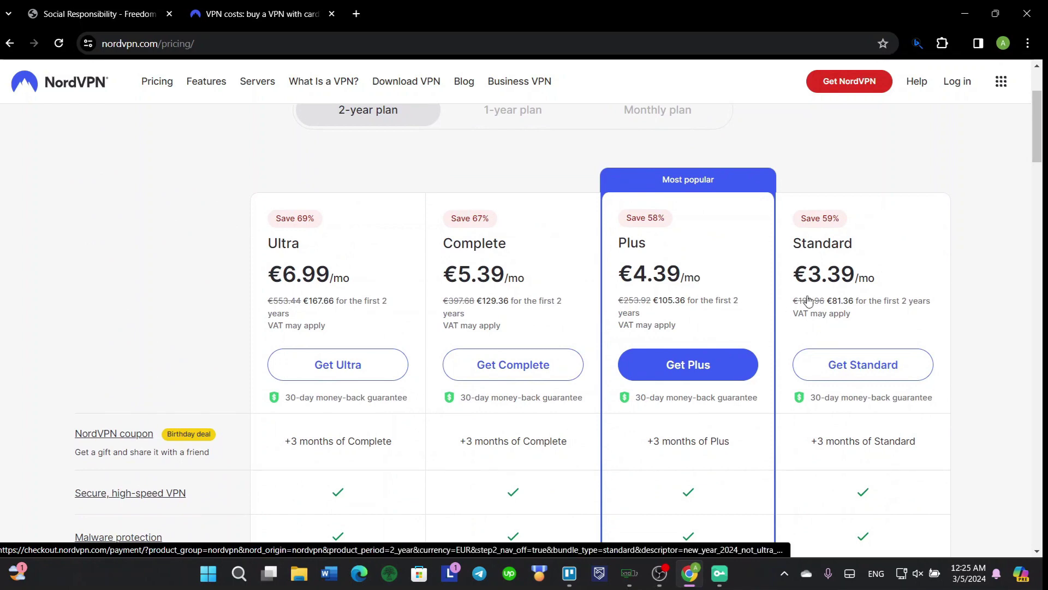
scroll(825, 284, "down", 2)
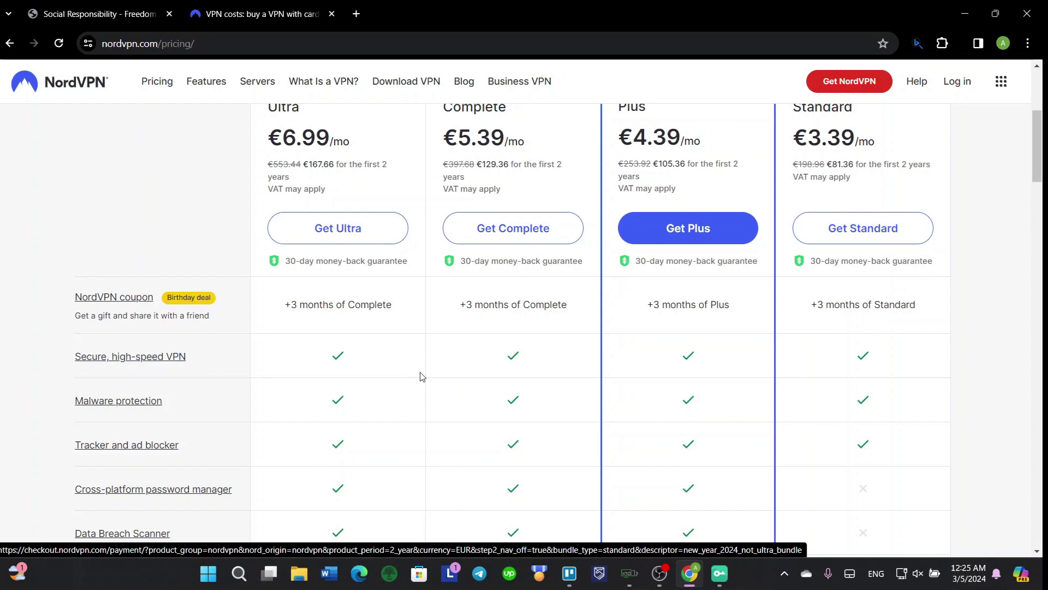
- Read further down the pricing page's plan details
scroll(422, 376, "down", 1)
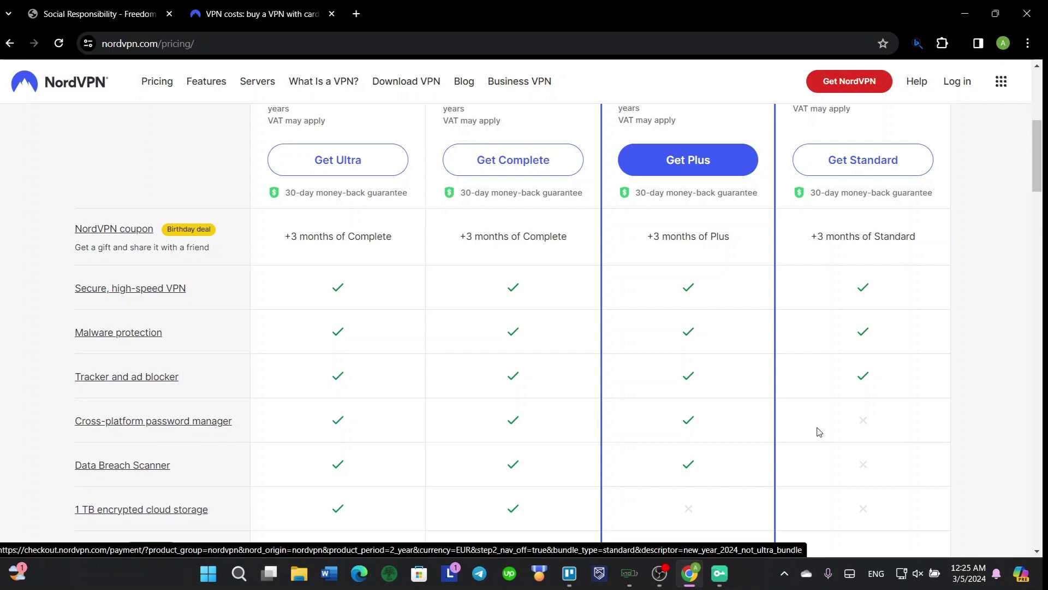
scroll(737, 426, "down", 2)
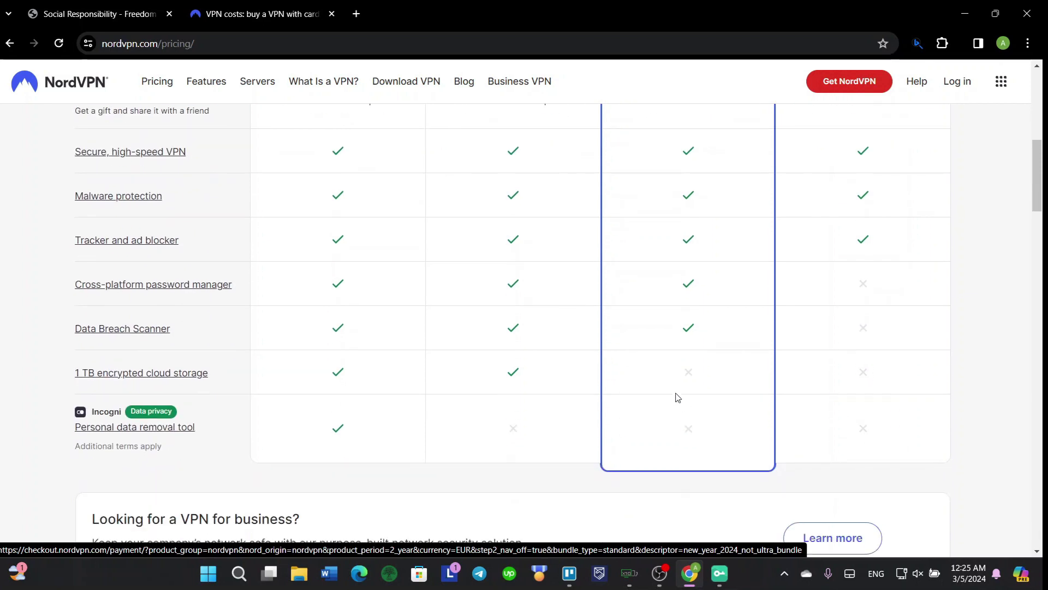
scroll(655, 328, "up", 1)
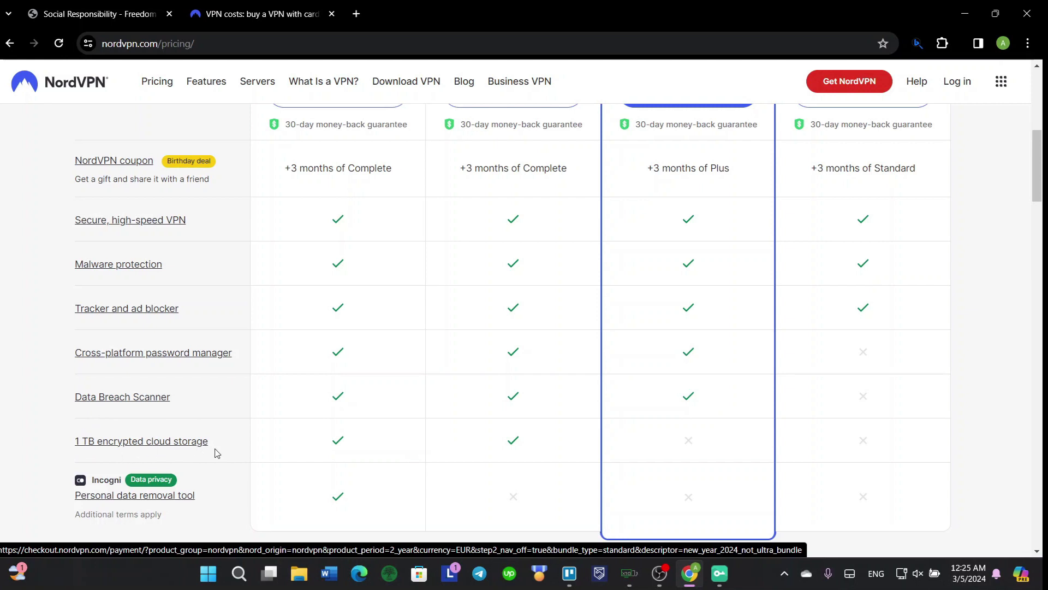
scroll(215, 452, "down", 1)
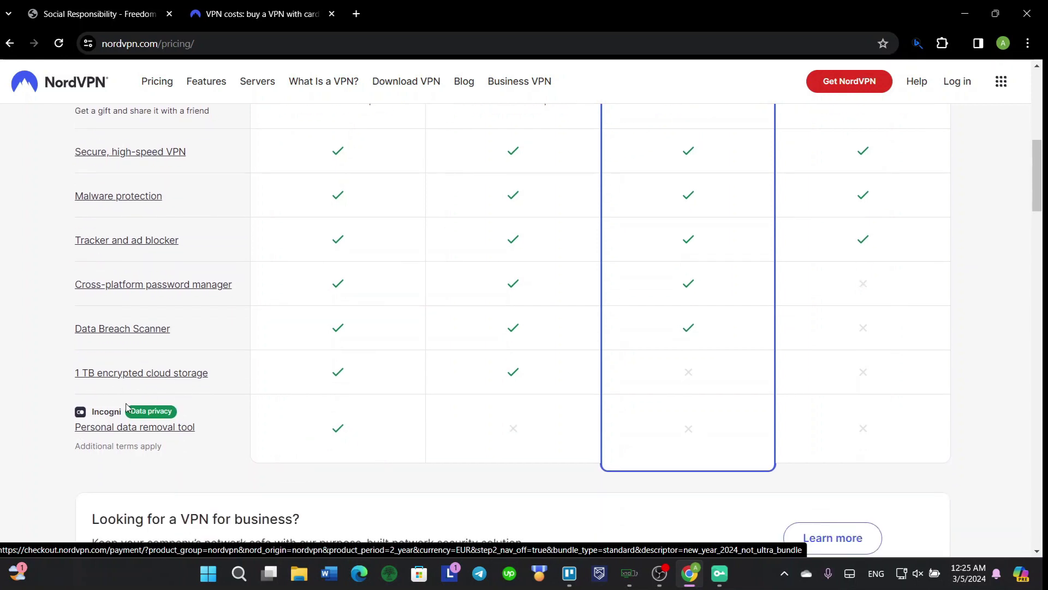
scroll(197, 426, "down", 2)
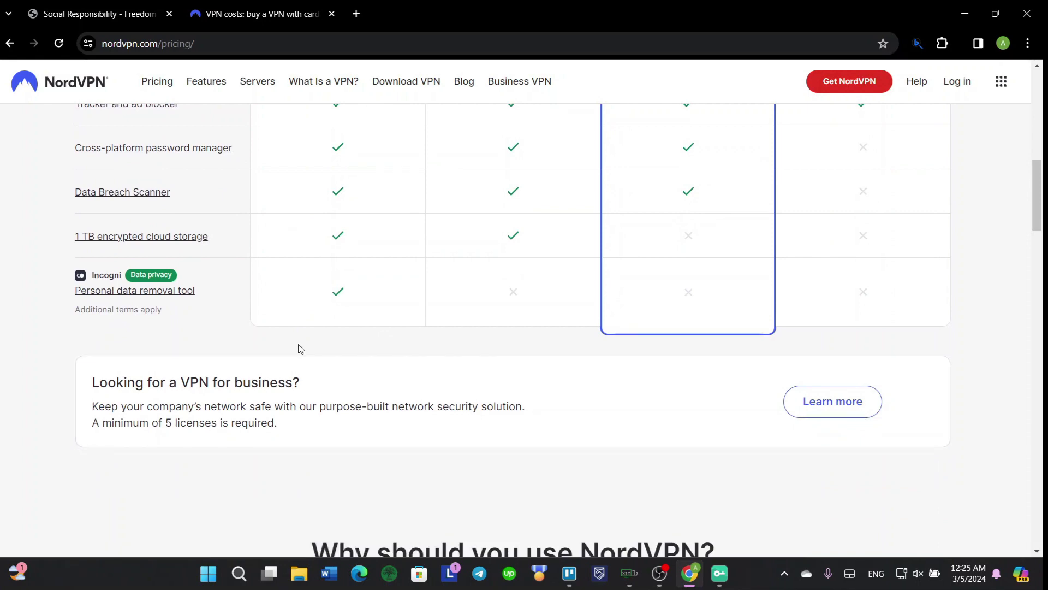
scroll(300, 348, "down", 8)
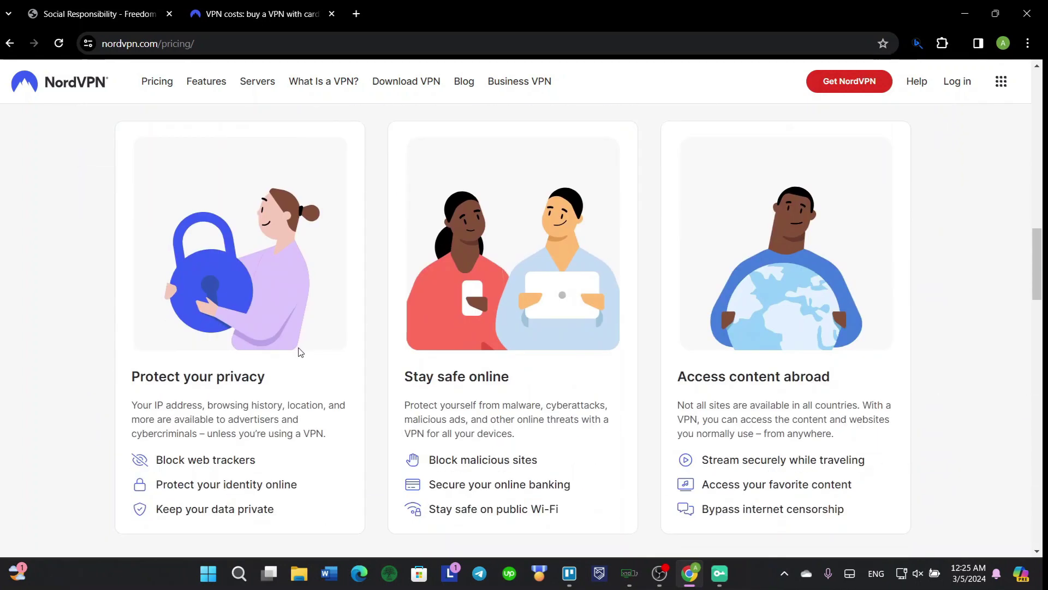
scroll(402, 328, "up", 10)
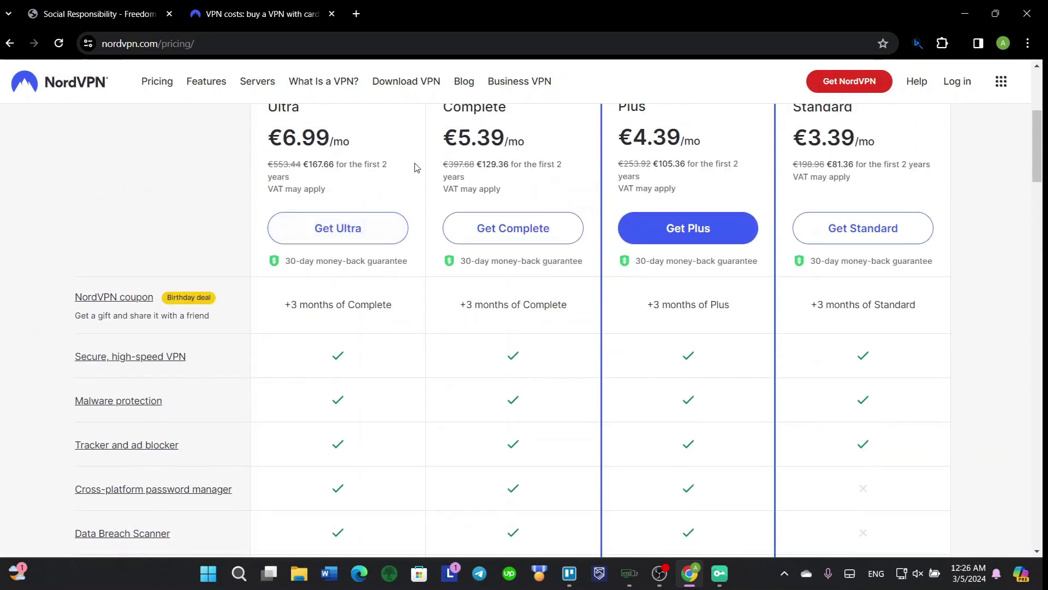
- Switch the plan cards to monthly prices: Ultra €16.59, Complete €14.99, Plus €13.99, Standard €12.99
left_click(849, 81)
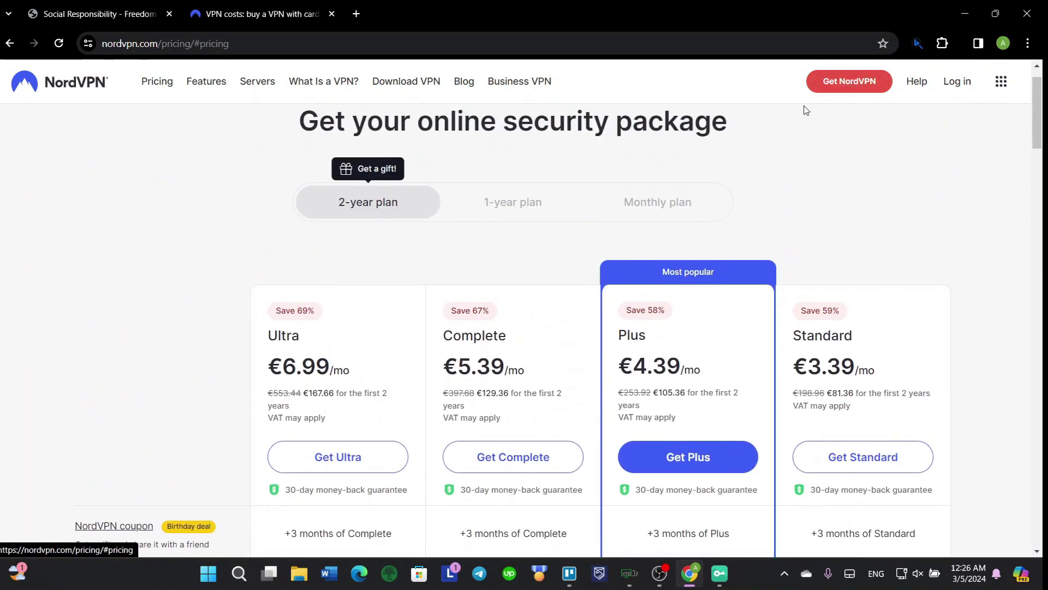
left_click(483, 209)
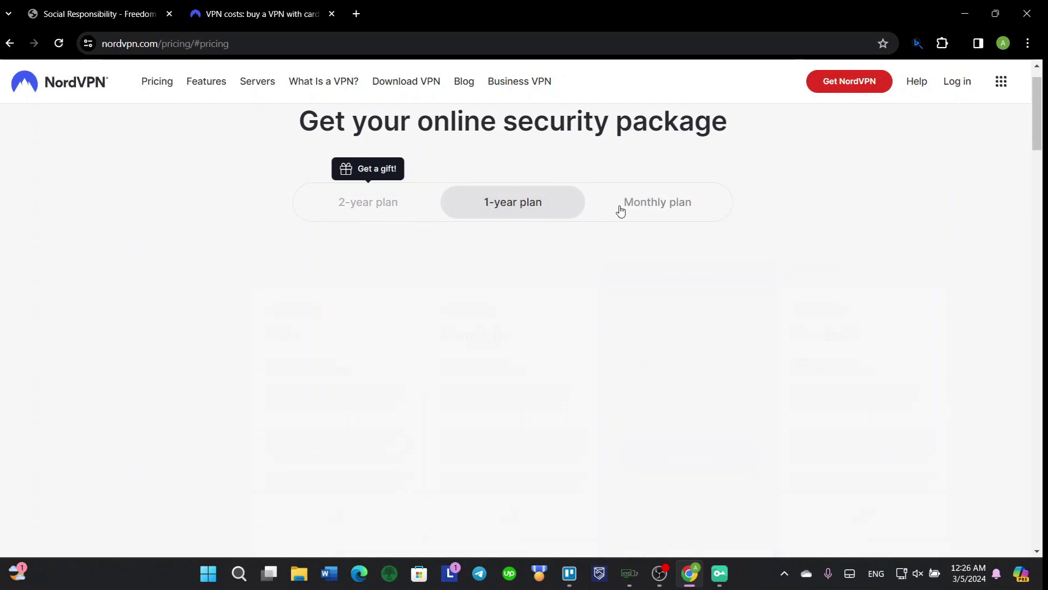
left_click(625, 210)
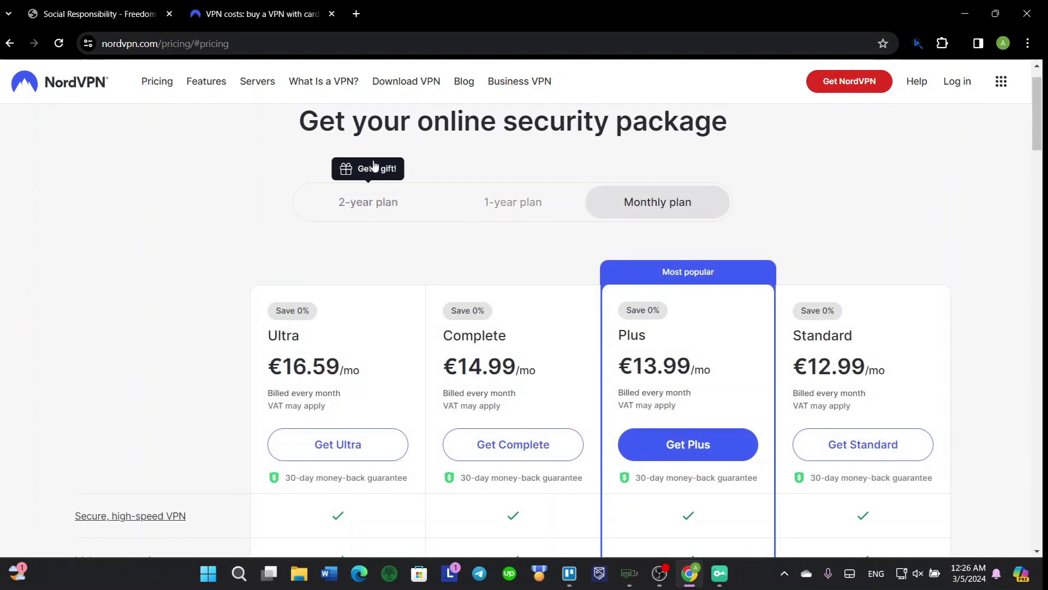
- Download the Windows installer NordVPNSetup.exe from the Download VPN page
left_click(402, 86)
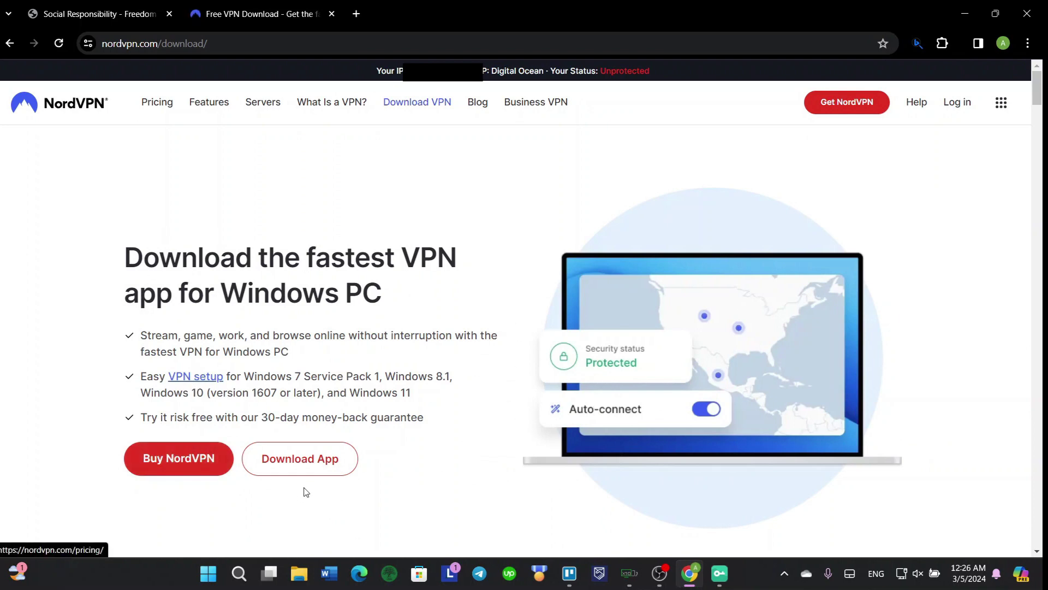
left_click(303, 468)
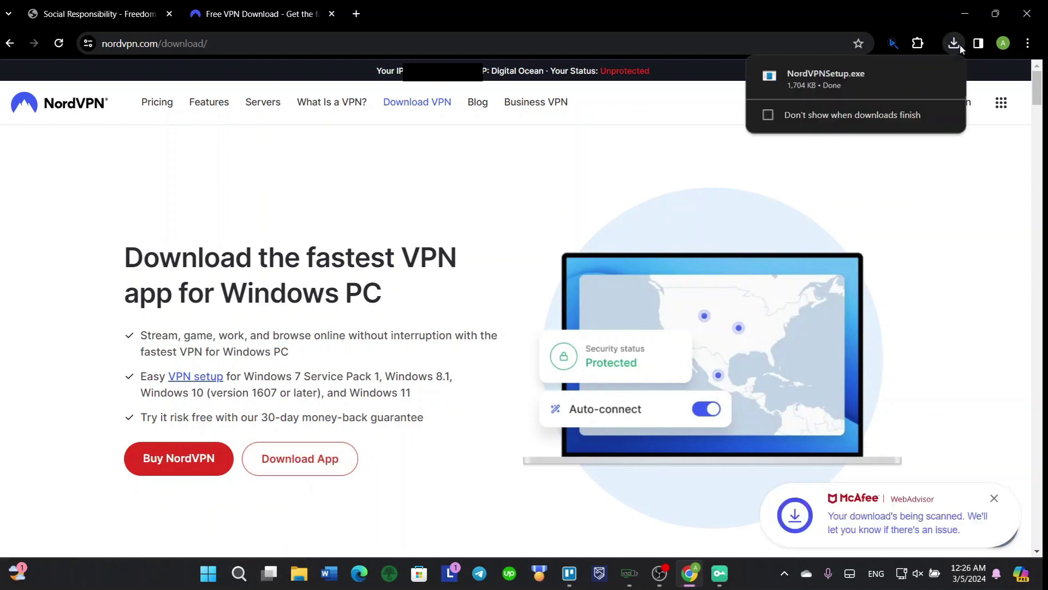
right_click(863, 84)
- Launch NordVPNSetup.exe and accept the C:\Program Files\NordVPN location and both shortcuts
left_click(908, 104)
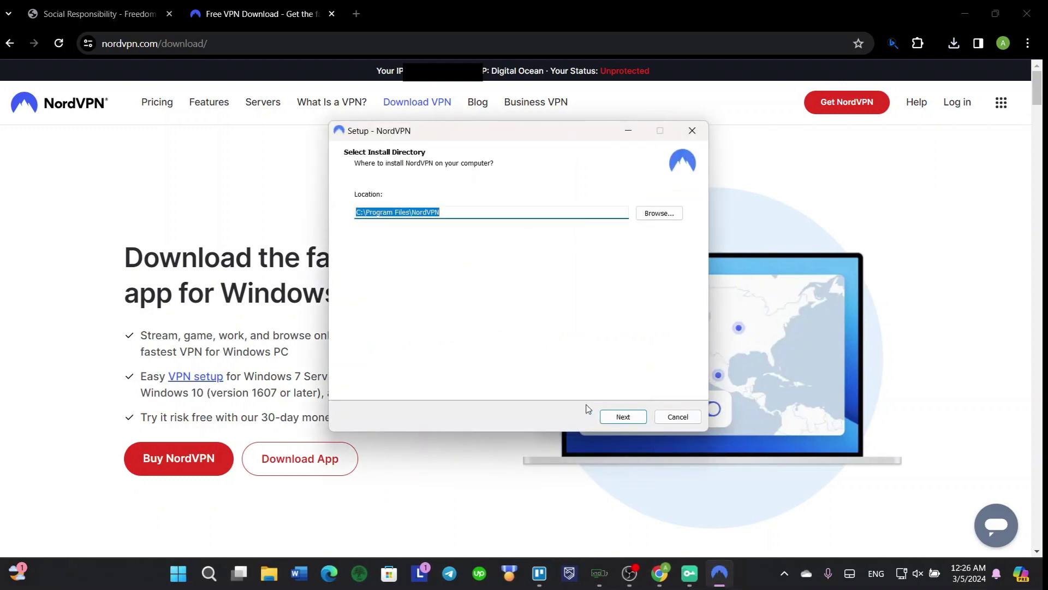
key("Return")
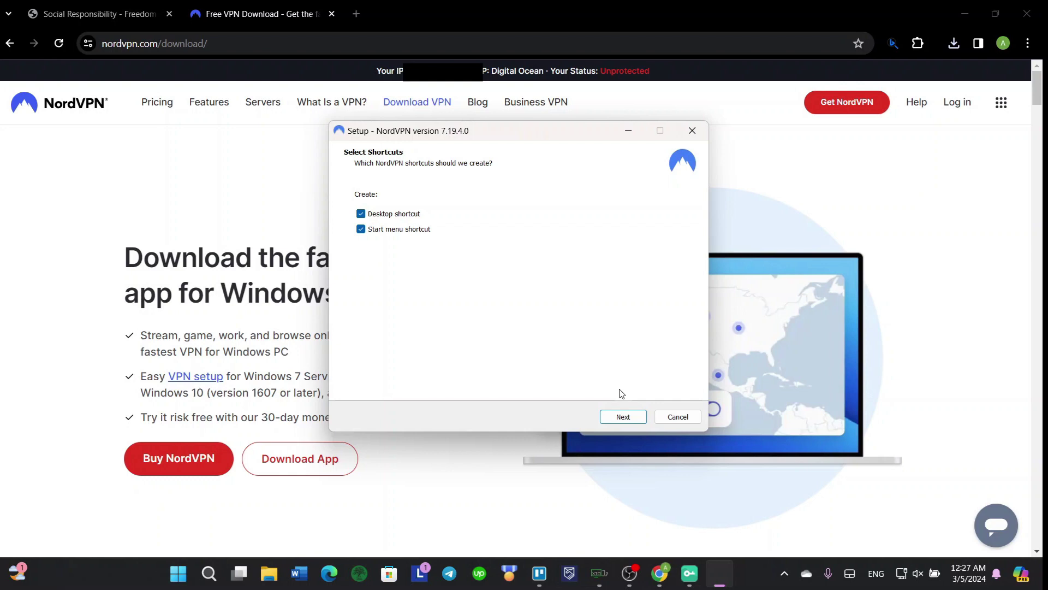
key("Return")
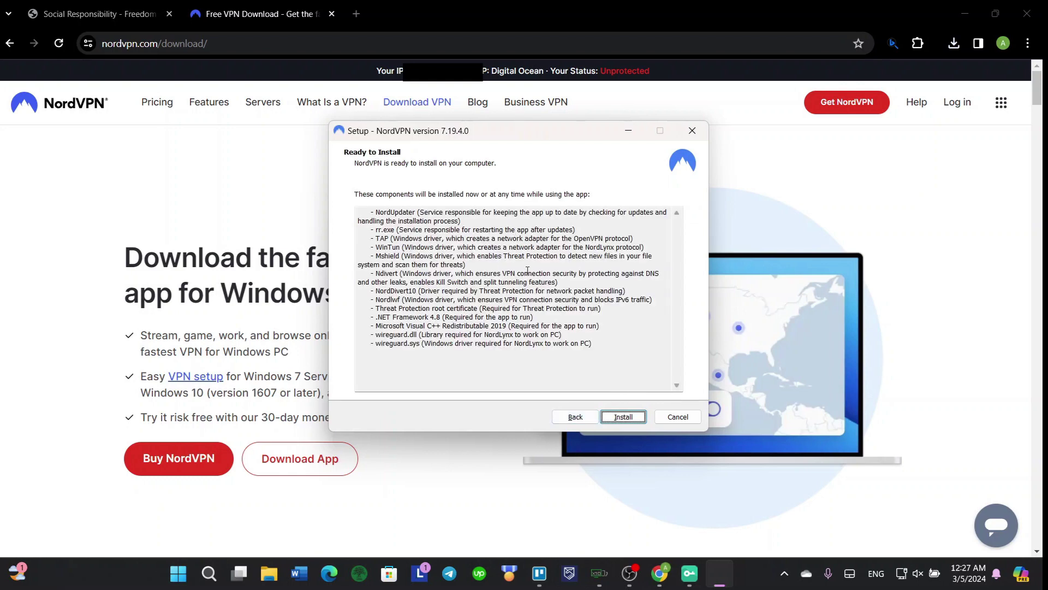
- Install NordVPN with the browser extension option kept ticked, then finish and close setup
key("Return")
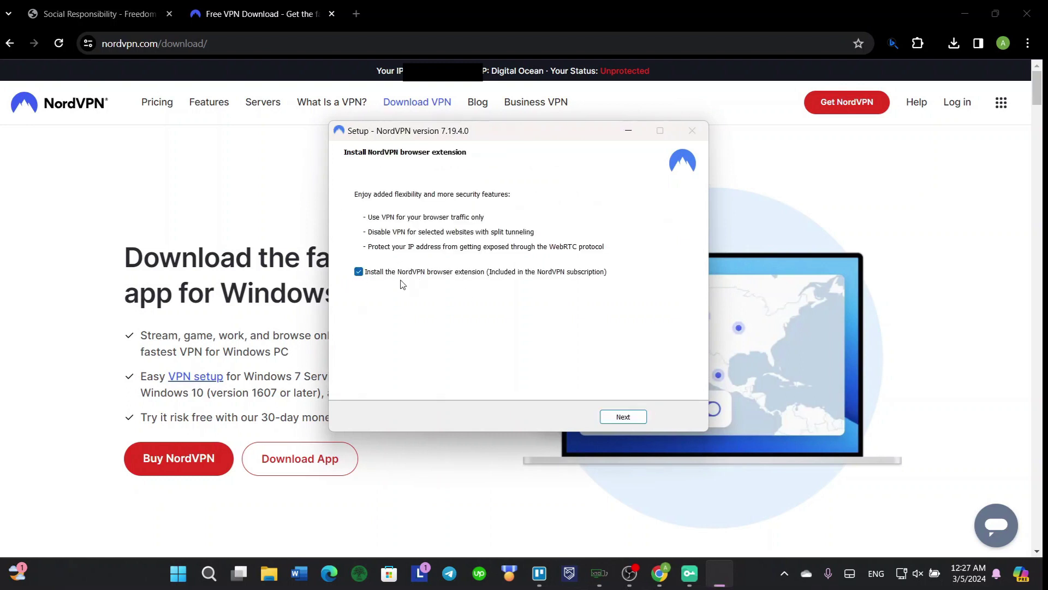
left_click(375, 273)
left_click(358, 273)
left_click(623, 417)
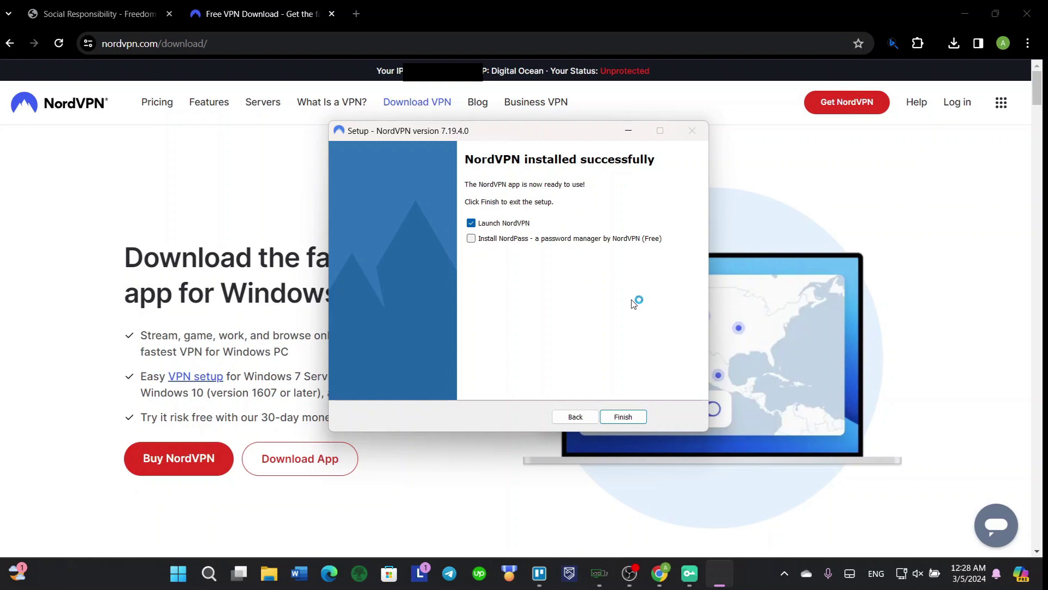
left_click(623, 417)
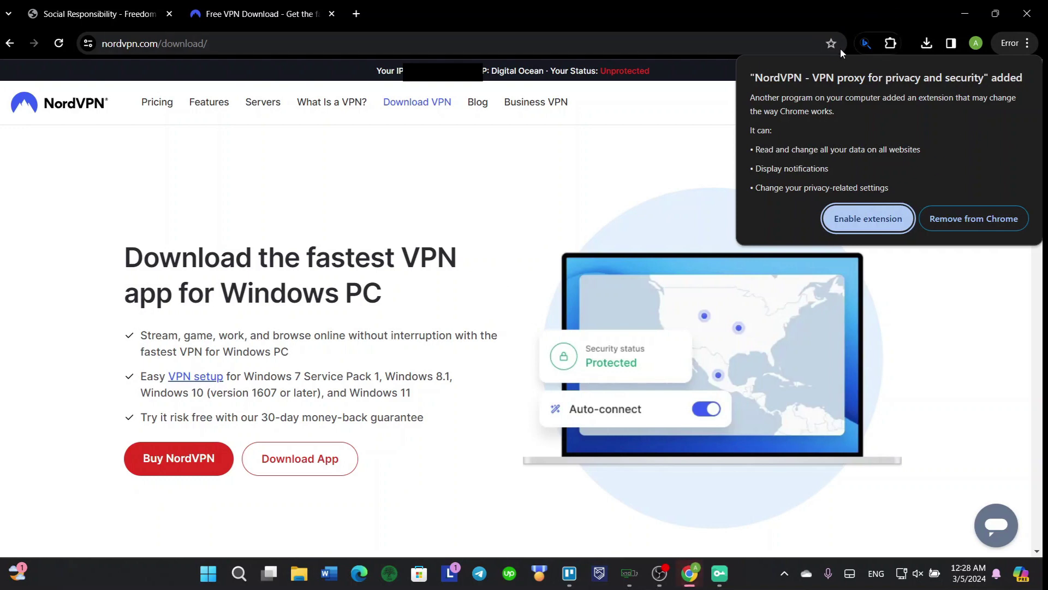
- Enable the NordVPN Chrome extension, then start Create Nord Account from the desktop app
left_click(865, 214)
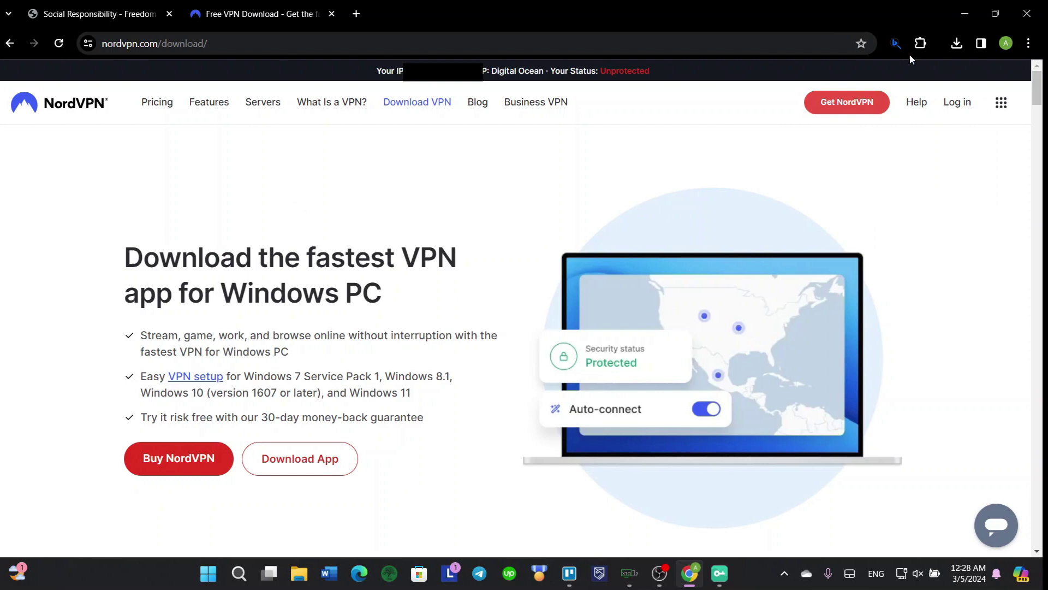
left_click(922, 41)
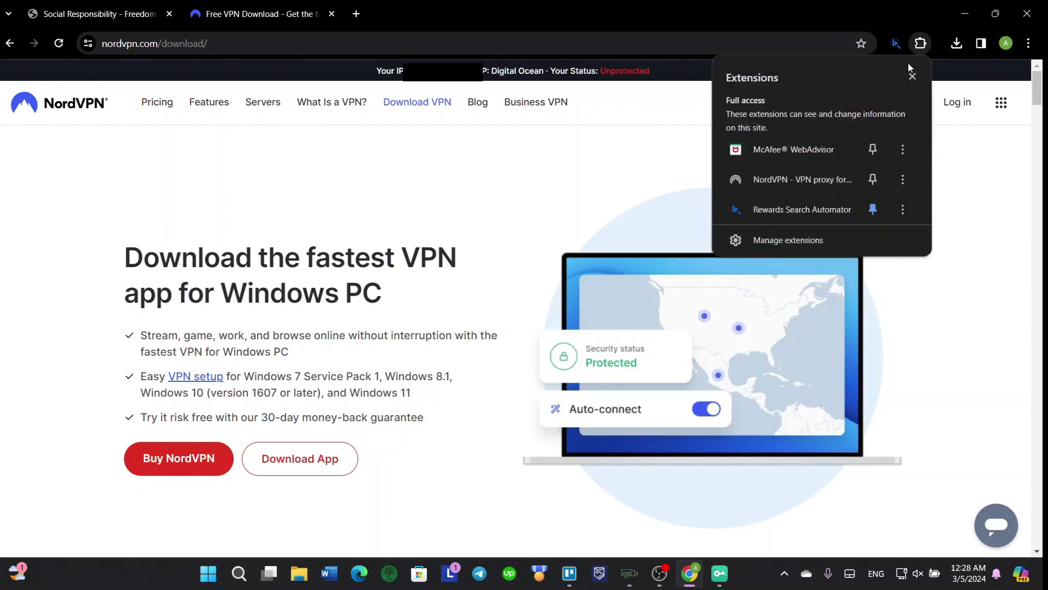
left_click(778, 181)
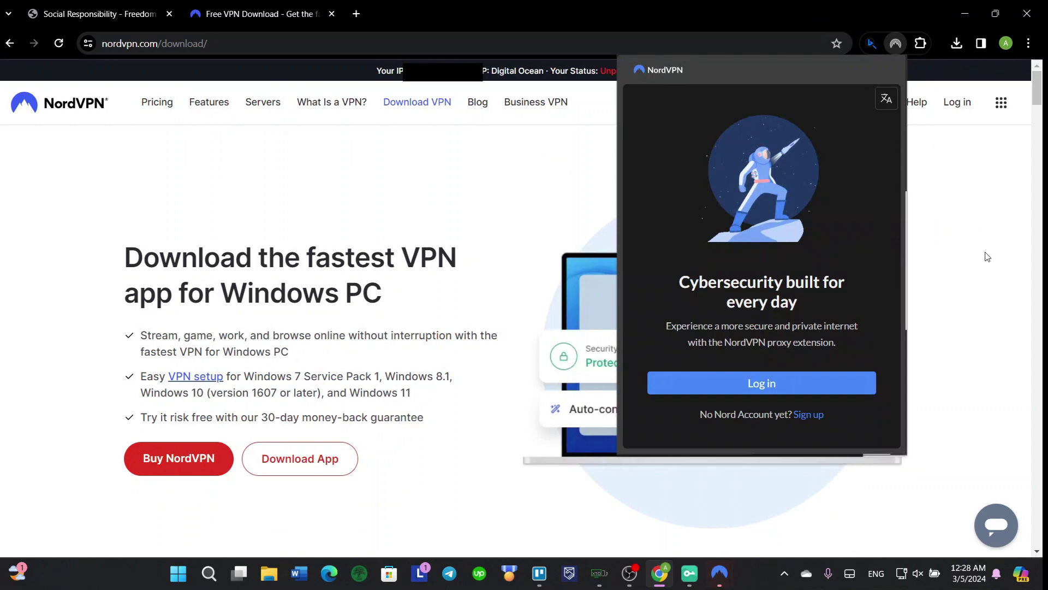
left_click(912, 335)
left_click(722, 573)
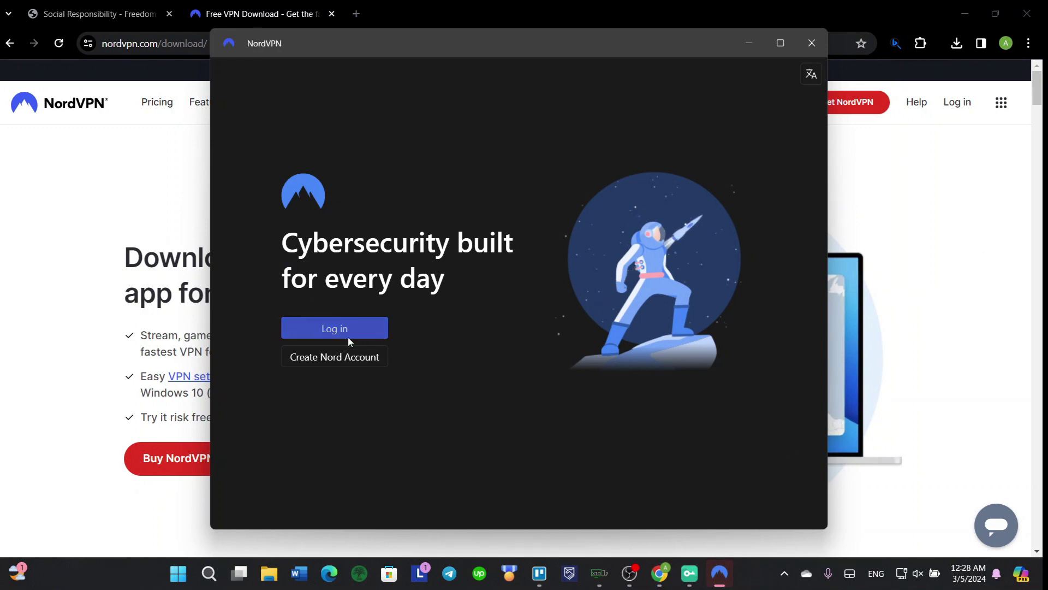
left_click(368, 356)
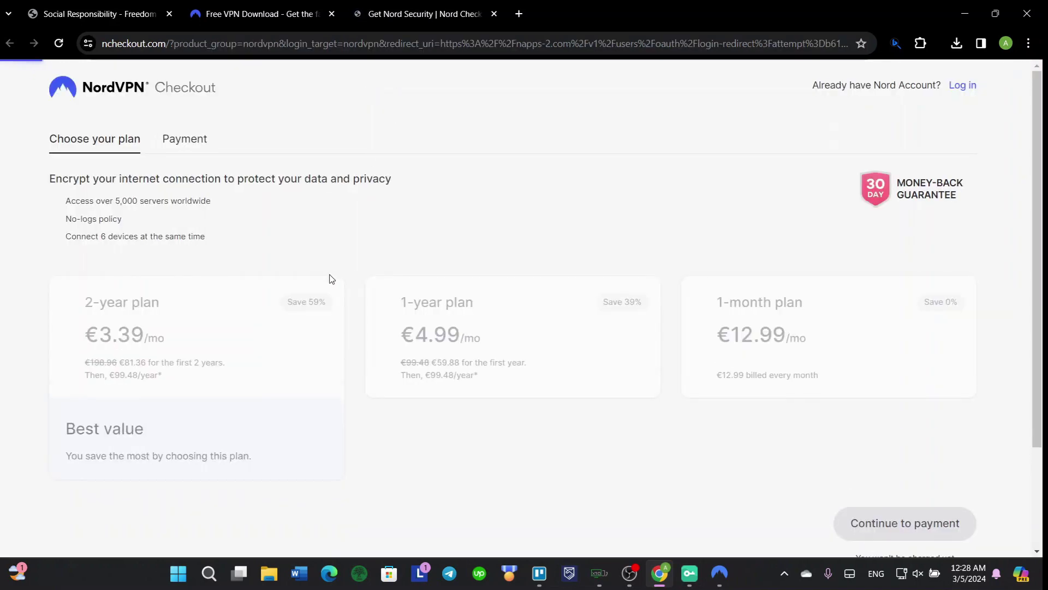
- Keep the 2-year plan without the Dedicated IP add-on and proceed to Payment (€96.82 total)
scroll(277, 248, "down", 3)
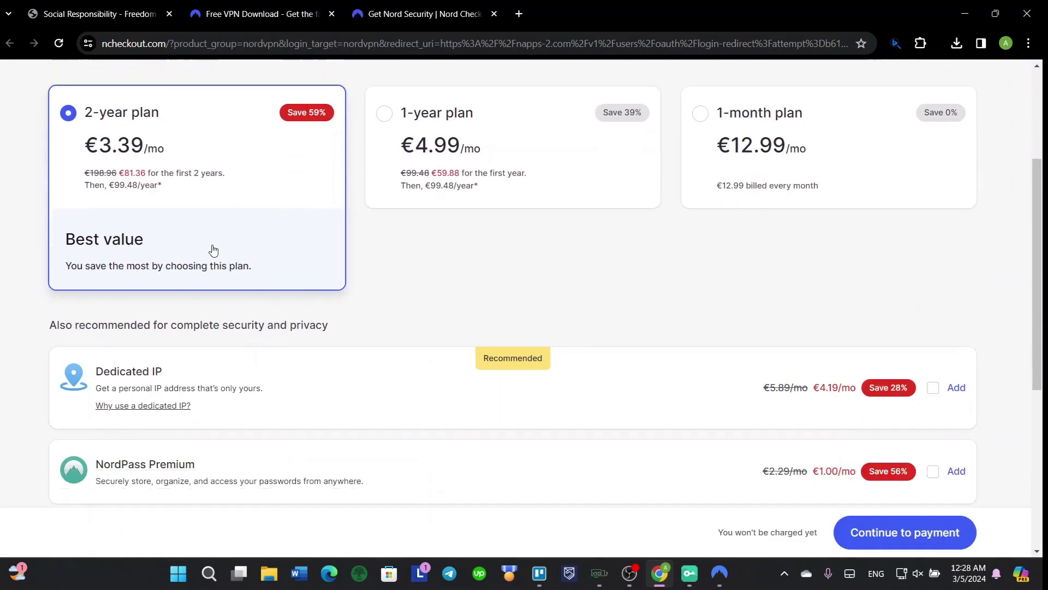
scroll(206, 215, "up", 3)
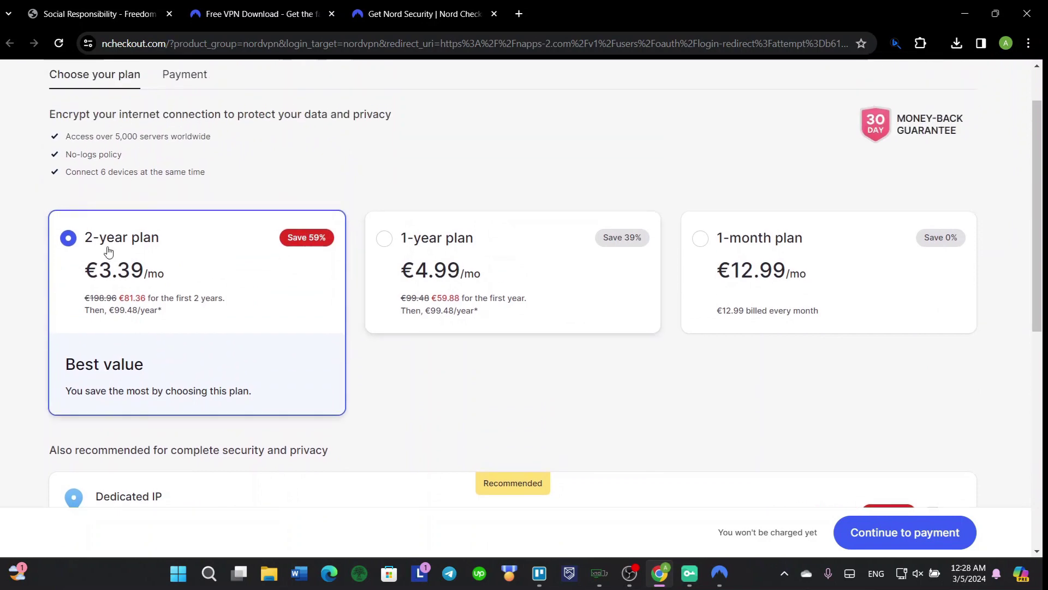
scroll(616, 309, "down", 6)
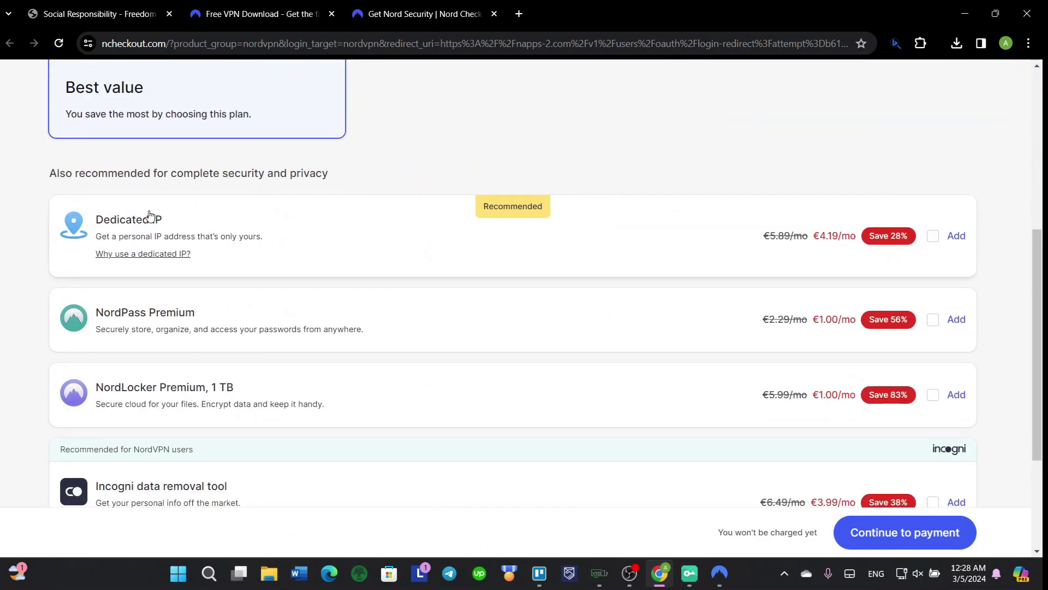
scroll(150, 215, "down", 2)
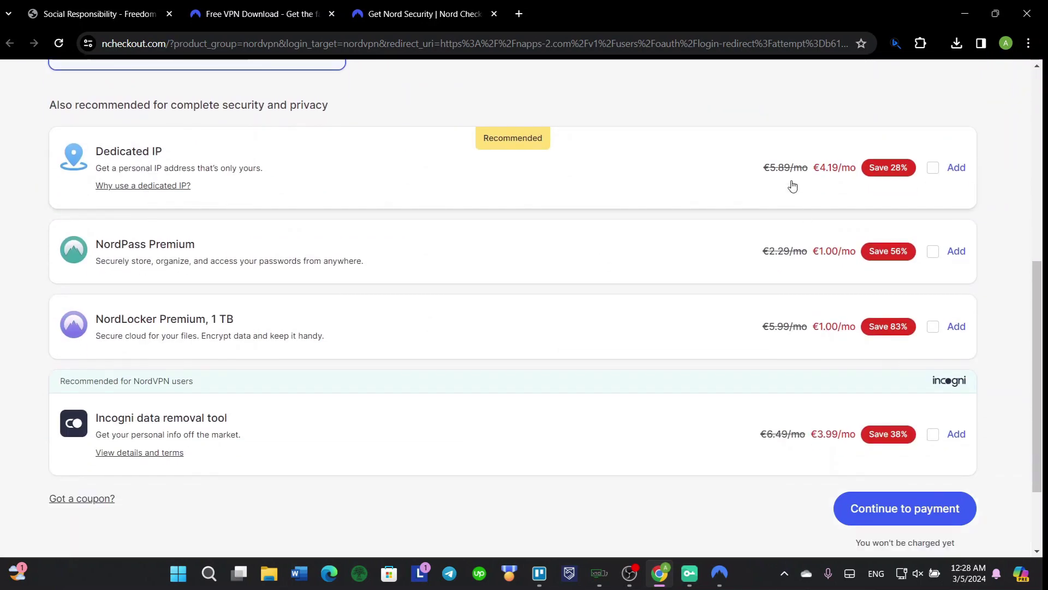
left_click(933, 167)
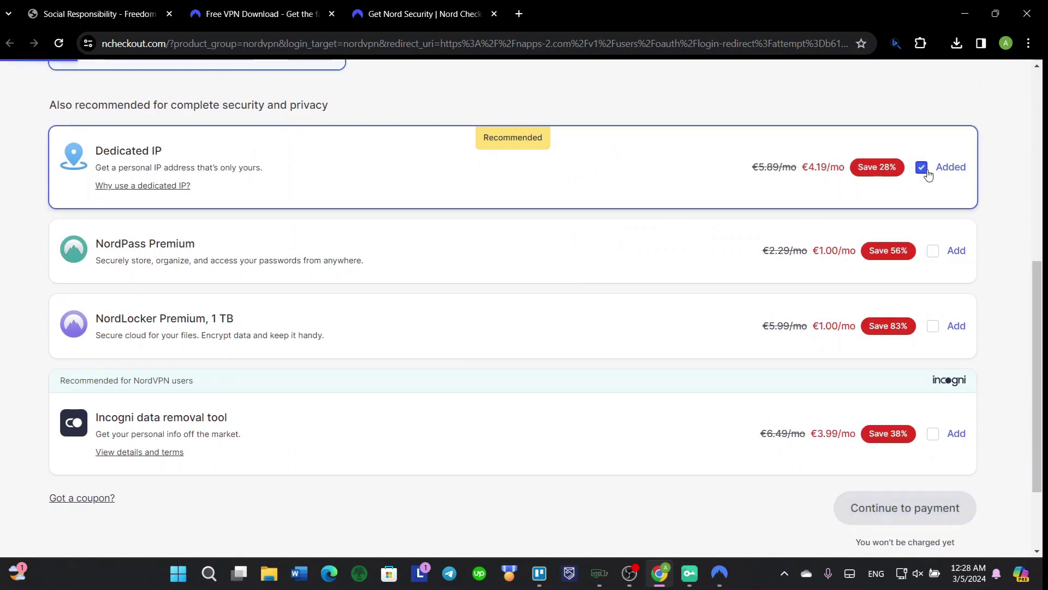
left_click(921, 167)
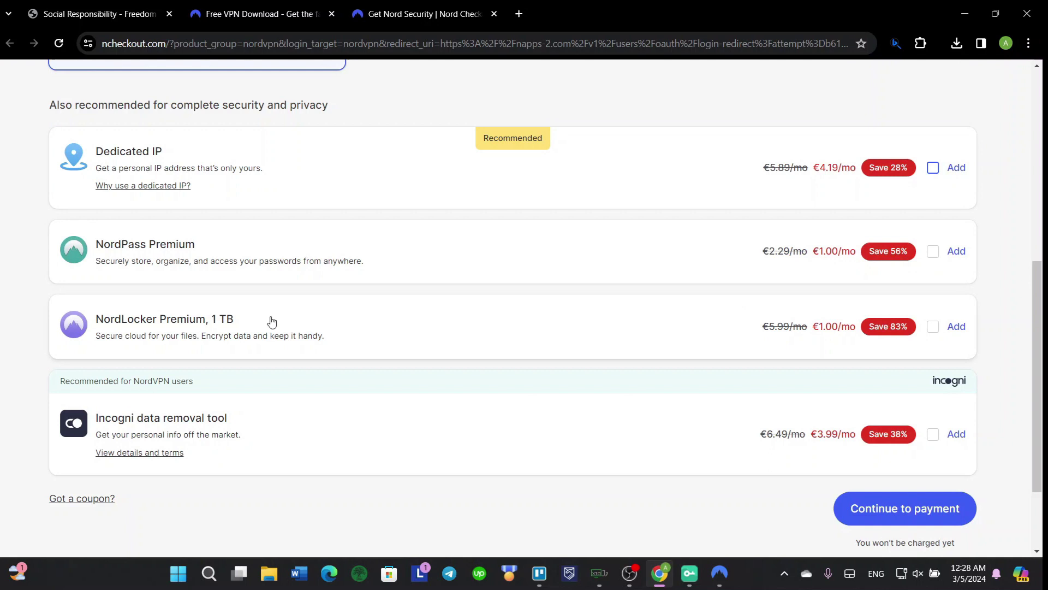
scroll(513, 386, "down", 2)
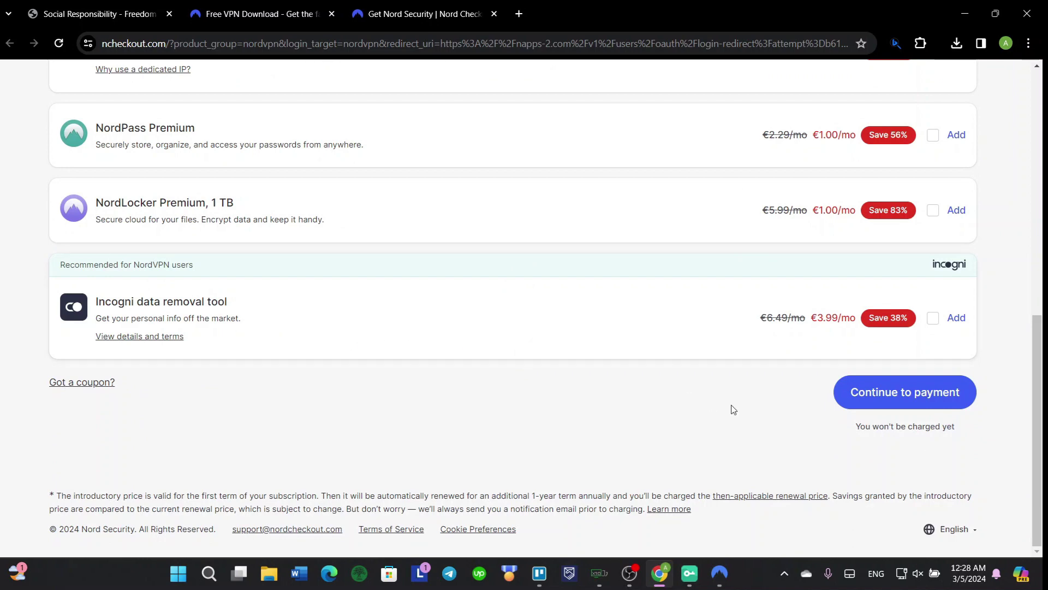
scroll(581, 333, "up", 10)
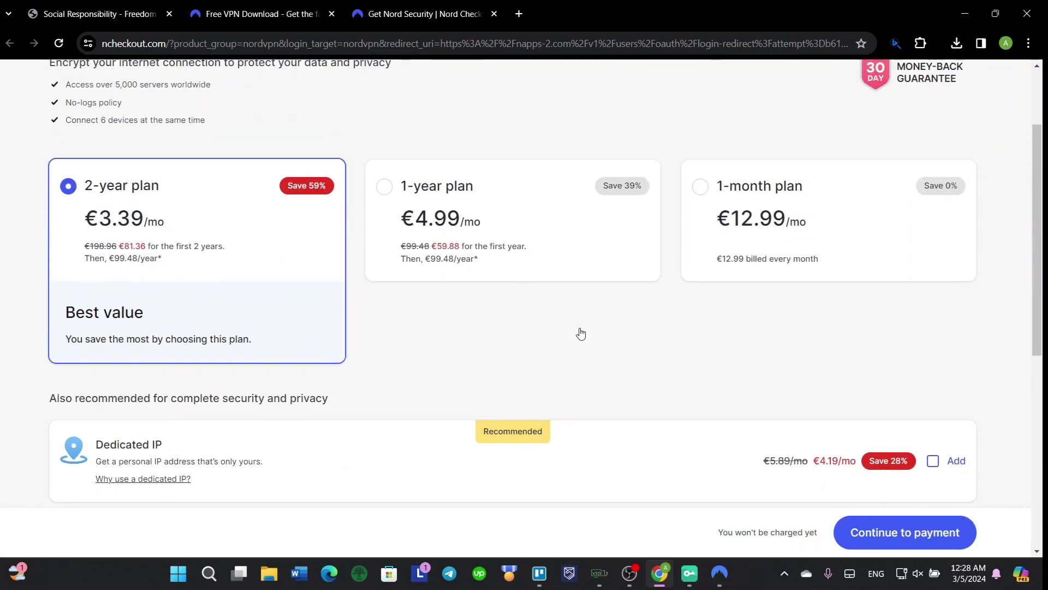
left_click(180, 141)
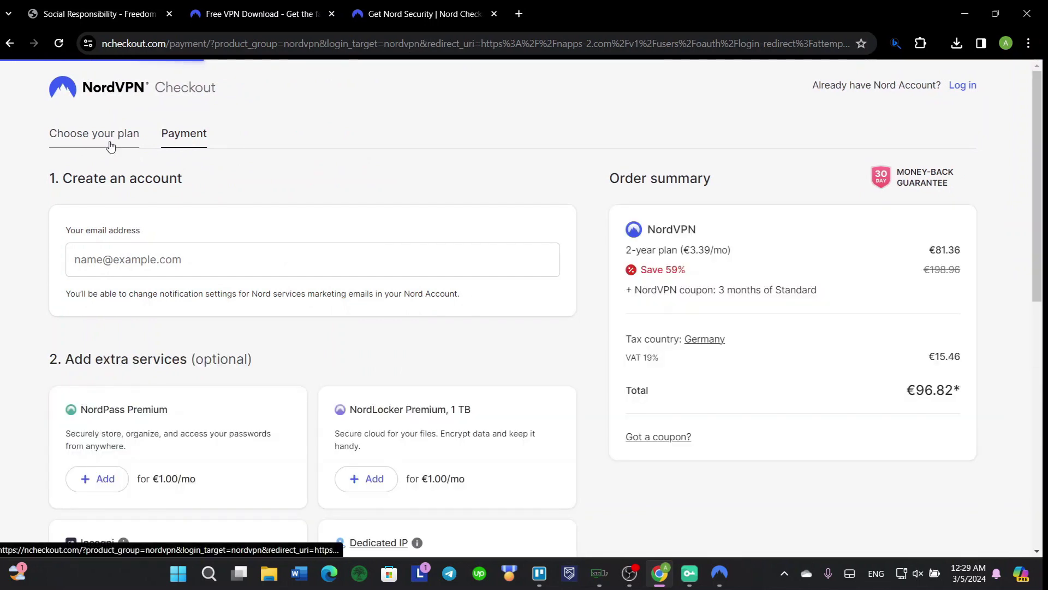
- Focus the email field and scroll to the payment method choices, PayPal through crypto
scroll(199, 201, "down", 1)
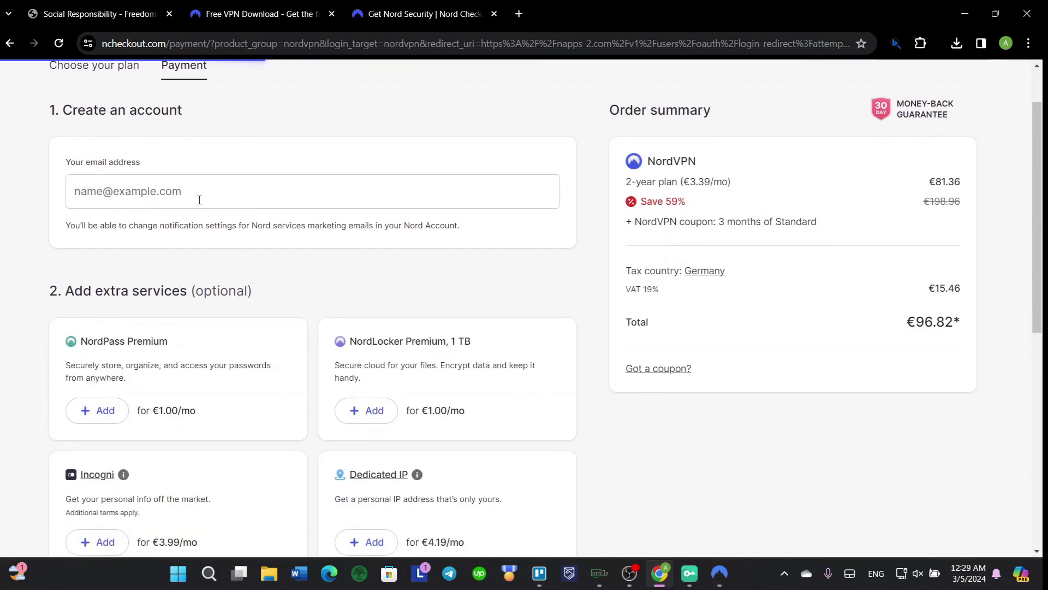
left_click(199, 200)
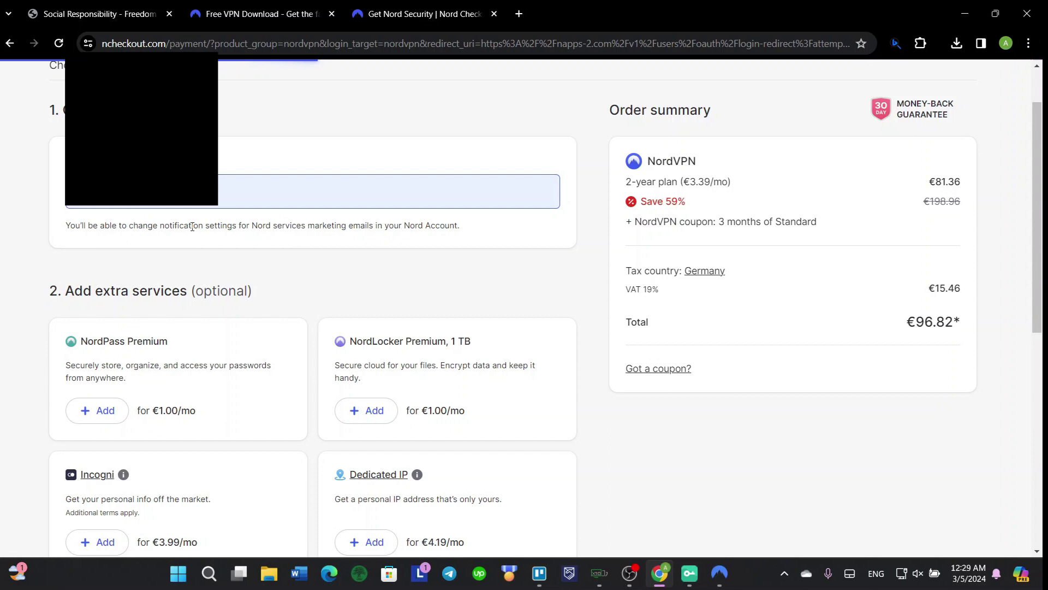
scroll(183, 297, "down", 2)
scroll(124, 295, "down", 5)
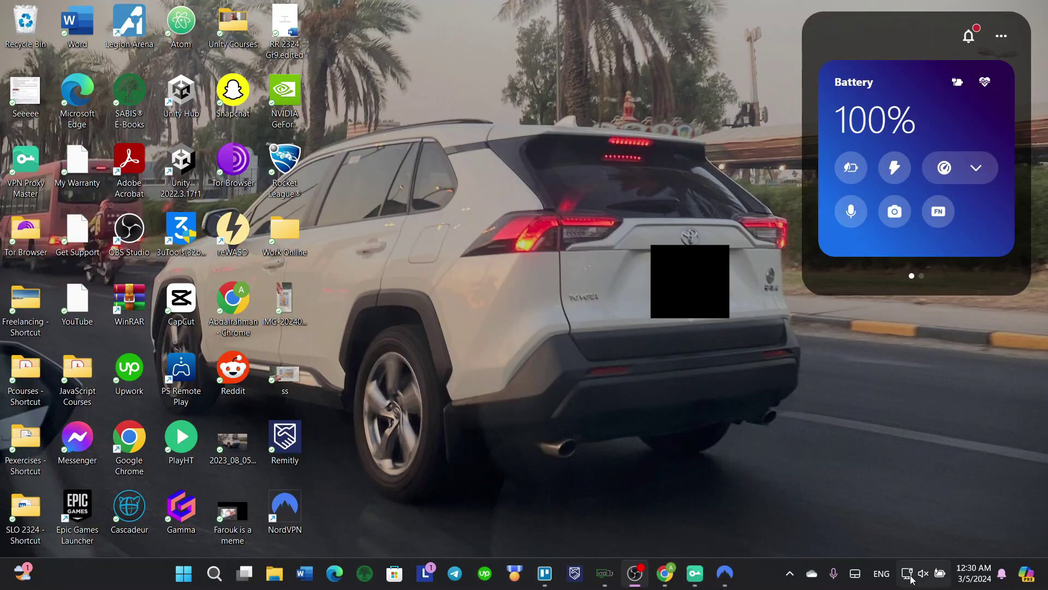
- Open Quick Settings to check the network options (battery at 100%), then close the menu
left_click(923, 573)
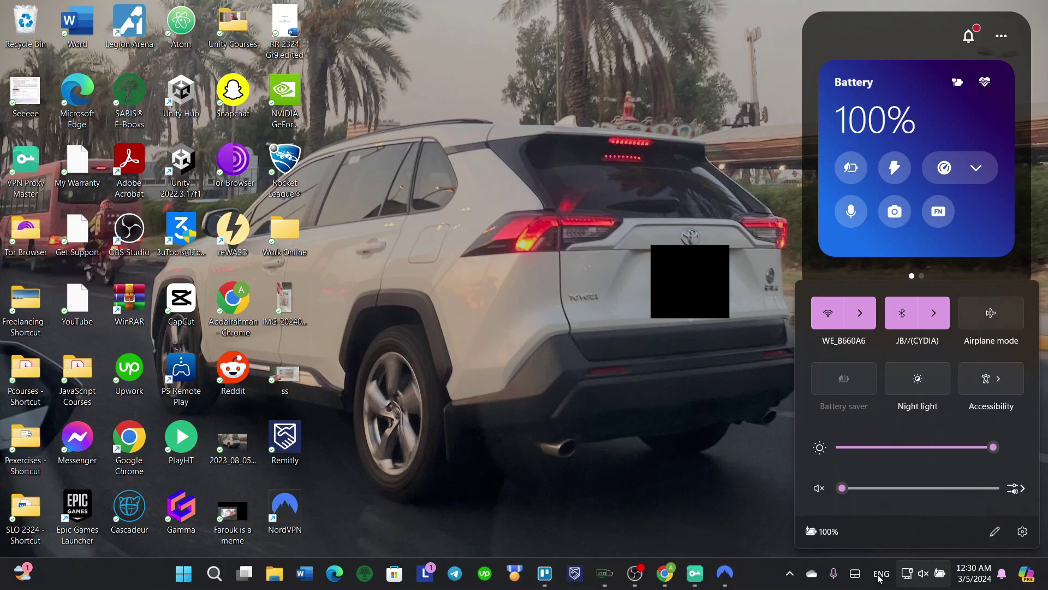
right_click(907, 575)
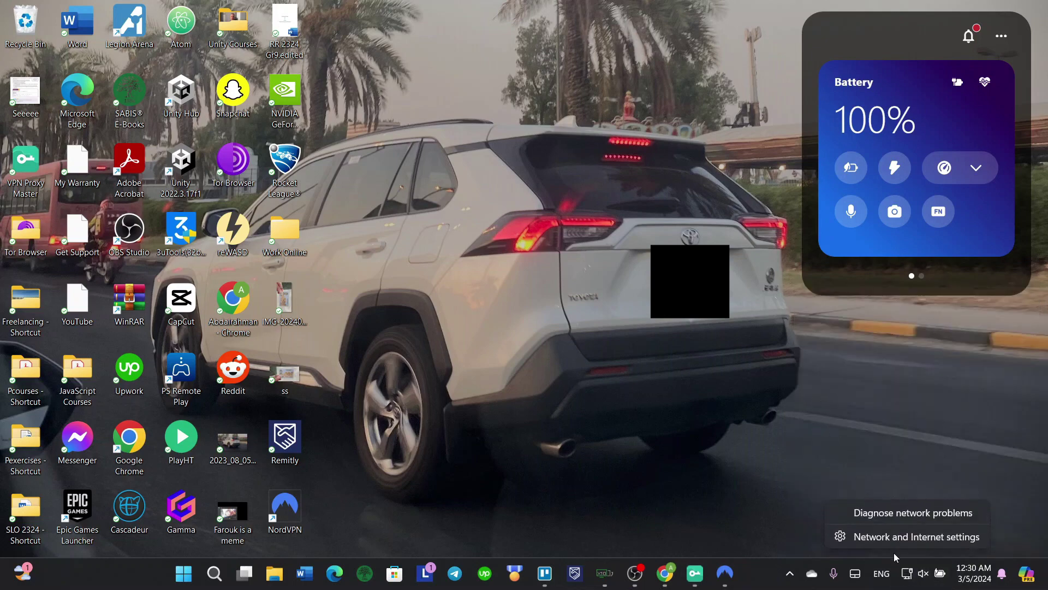
left_click(859, 436)
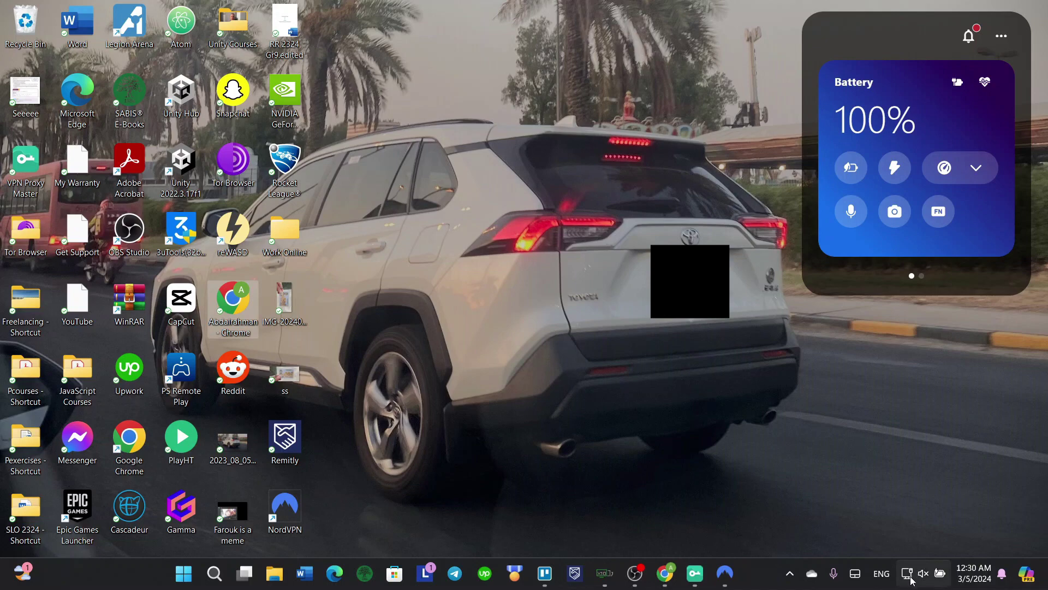